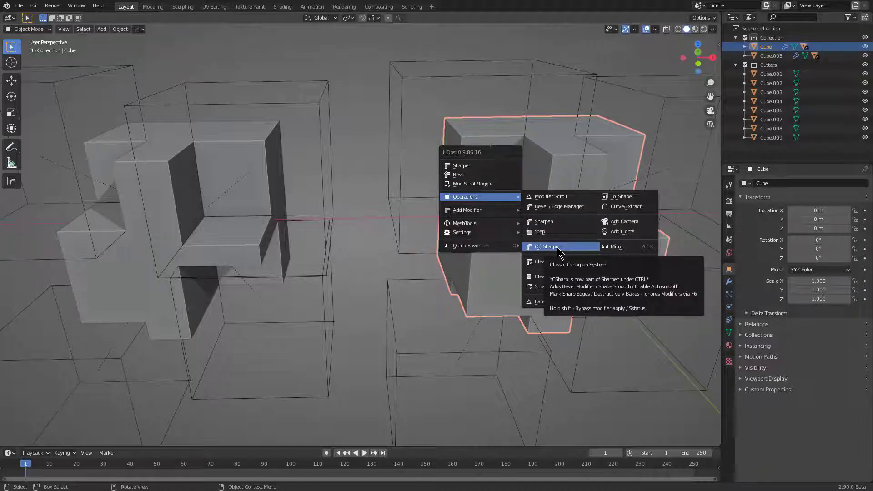
Try the classic (C) Sharpen operation on the selected boolean-cut block.
click(558, 251)
middle_drag(546, 182, 491, 200)
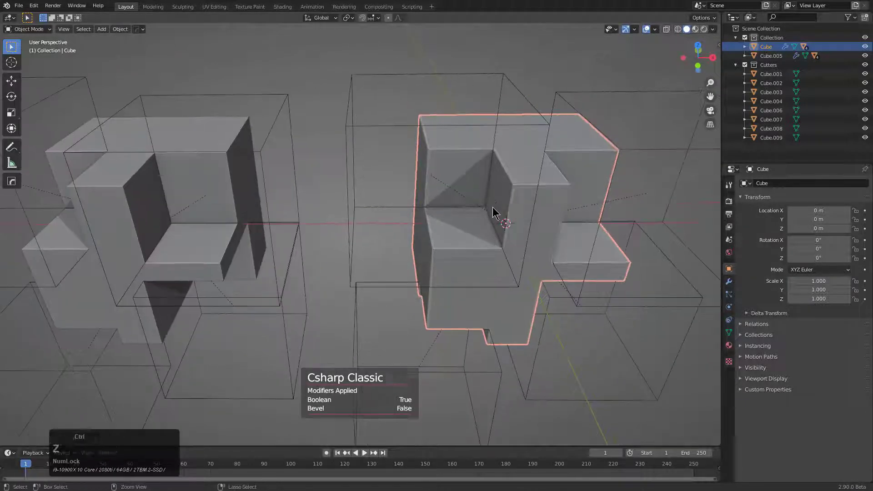
Inspect the block's base mesh in Edit Mode and display its modifier stack.
key(Tab)
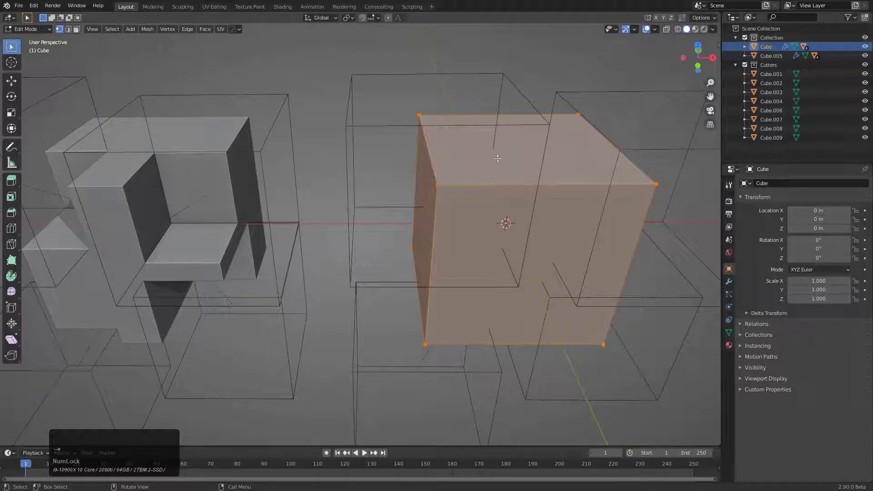
key(Tab)
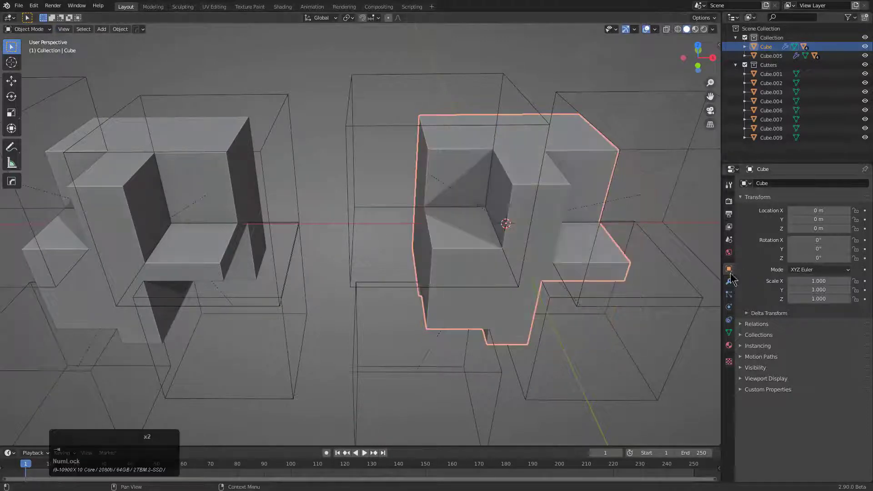
click(729, 282)
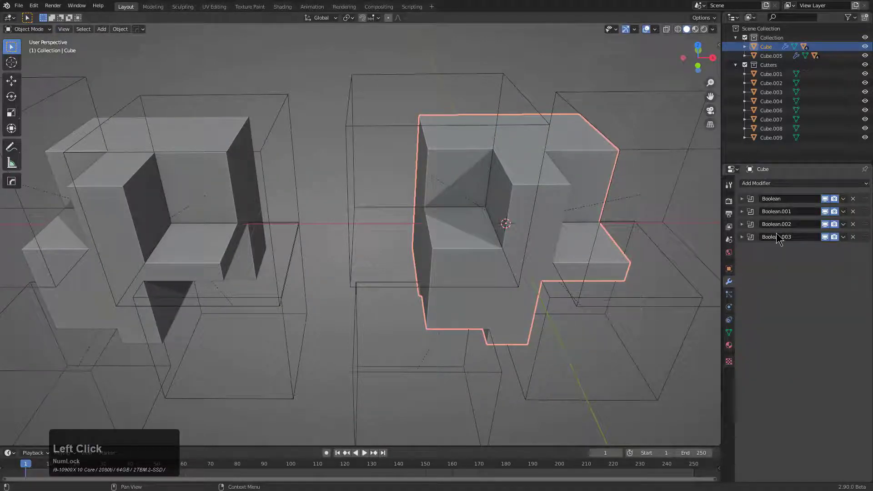
Run the regular HardOps Sharpen operation on the block and check its mesh in Edit Mode.
key(q)
mouse_move(473, 210)
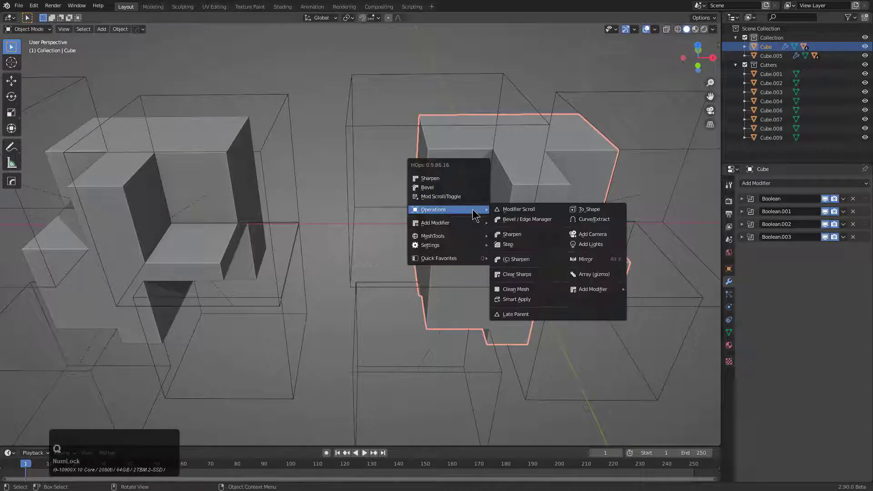
double_click(527, 234)
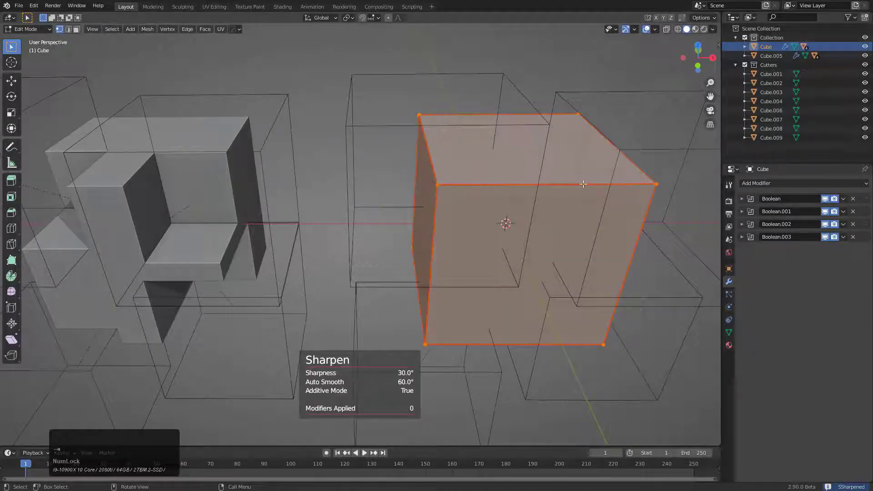
key(Tab)
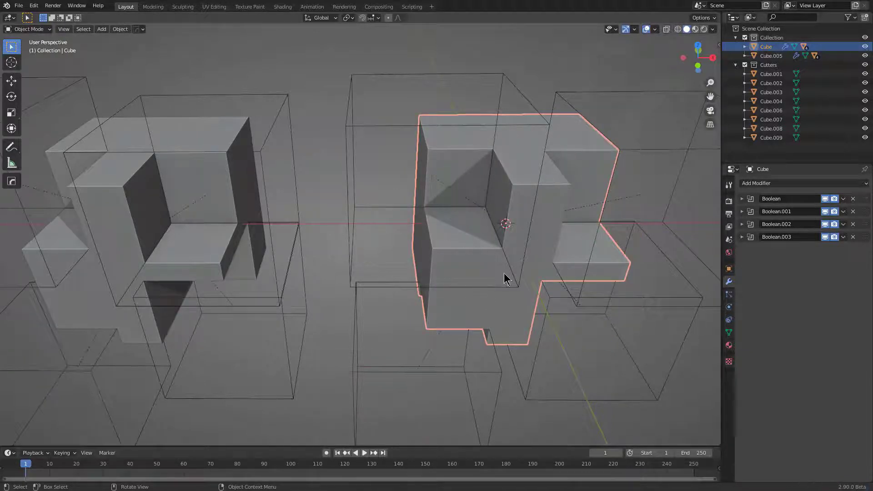
Run (C) Sharpen on the block to bake its booleans and add a bevel, and check the mesh in Edit Mode.
key(q)
mouse_move(523, 210)
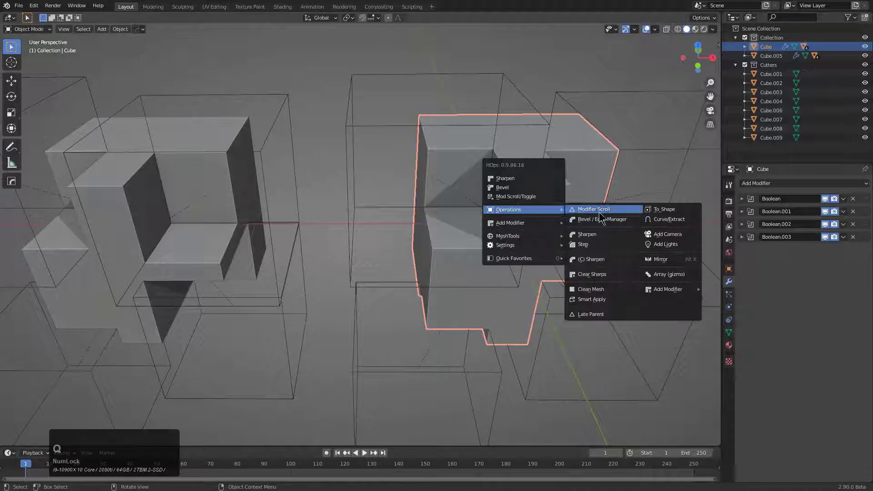
click(592, 262)
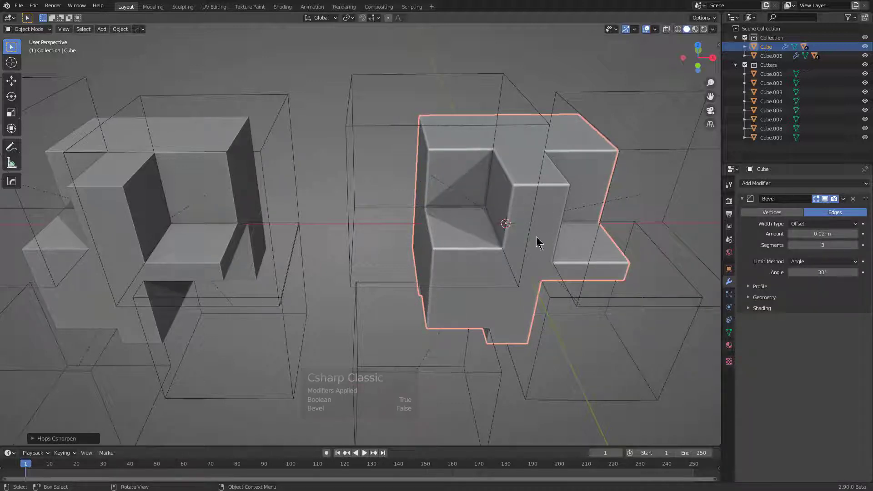
key(Tab)
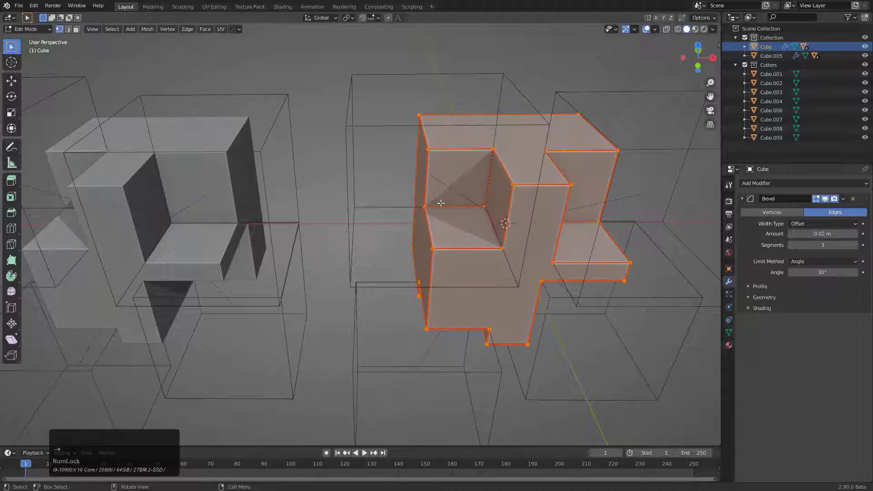
key(Tab)
Adjust the block's HardOps bevel to a width of 0.068 m with 6 segments.
key(q)
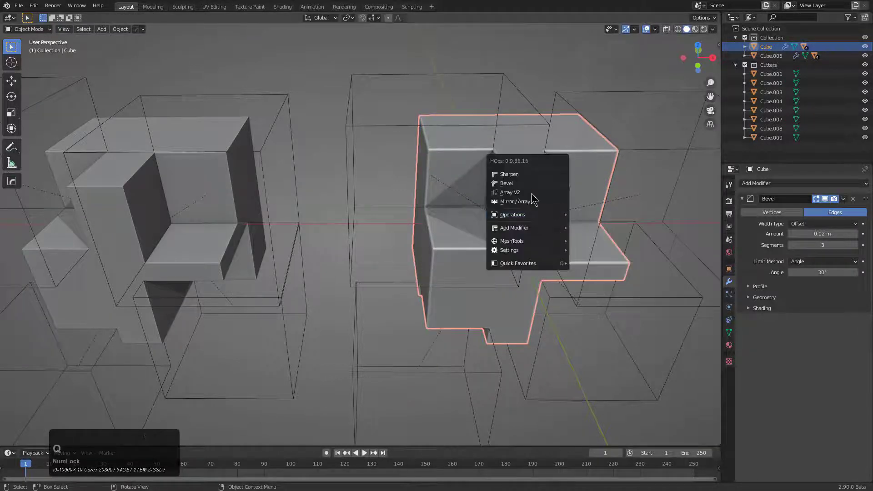
click(530, 184)
scroll(506, 181, up, 3)
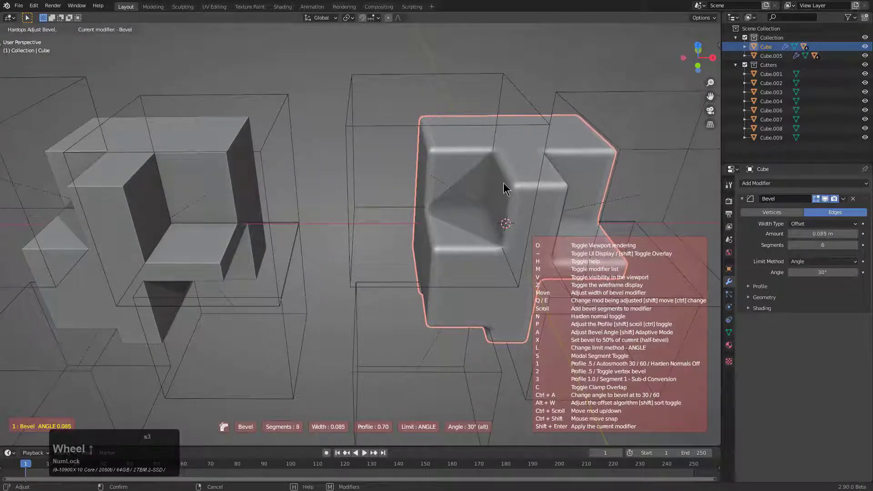
click(511, 184)
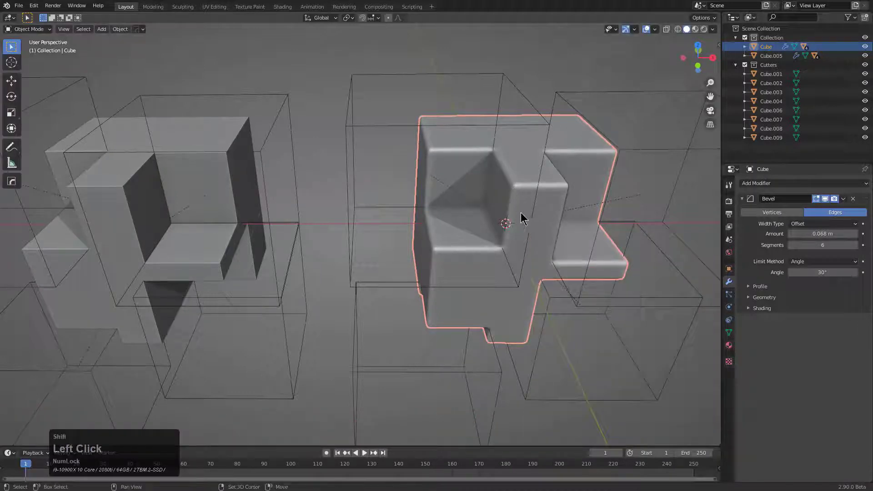
Duplicate the wireframe cutter at the block's upper front corner, scale the copy down and move it onto the recess ledge.
middle_drag(522, 218, 487, 148)
click(493, 124)
key(shift+d)
right_click(523, 229)
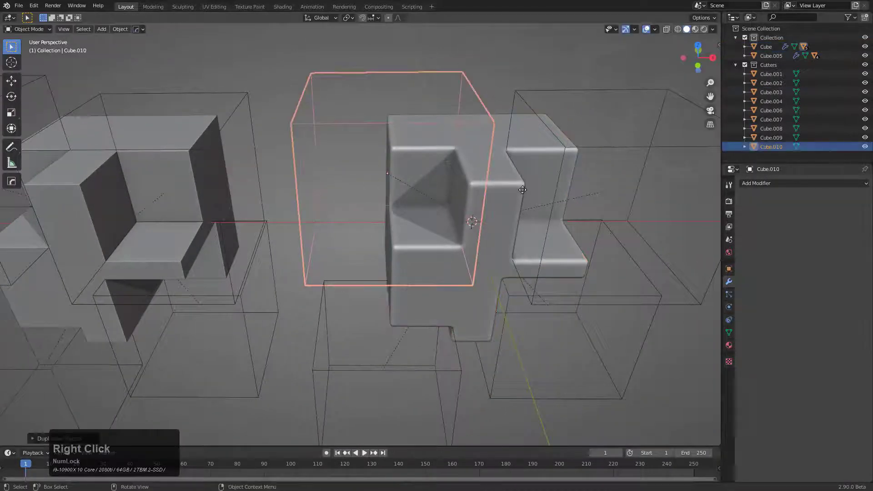
key(s)
click(460, 184)
key(g)
click(459, 241)
Subtract the small cutter from the bevelled block with a HardOps Difference boolean.
middle_drag(459, 241, 436, 234)
scroll(479, 265, up, 3)
shift+click(458, 242)
key(q)
click(446, 230)
scroll(459, 228, up, 2)
Round the small cutter's inner vertical edge with a multi-segment edge bevel in Edit Mode.
key(Tab)
key(2)
click(486, 244)
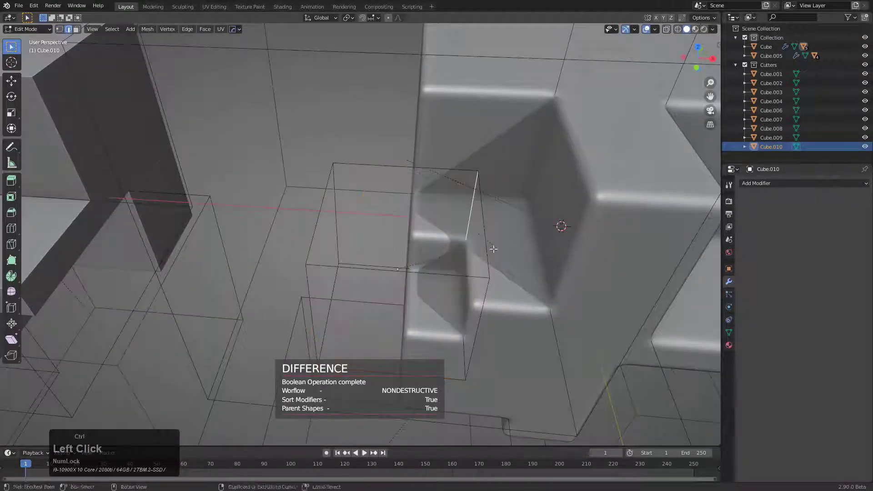
key(ctrl+b)
scroll(533, 273, up, 6)
scroll(532, 273, up, 3)
click(524, 271)
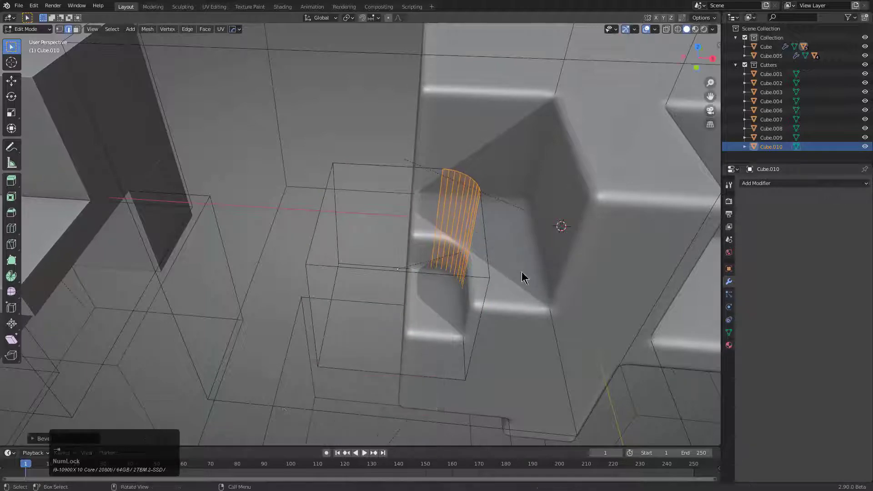
Reposition the rounded cutter in the block's recess and rescale it.
key(Tab)
key(g)
click(516, 273)
scroll(516, 273, down, 4)
middle_drag(450, 282, 481, 247)
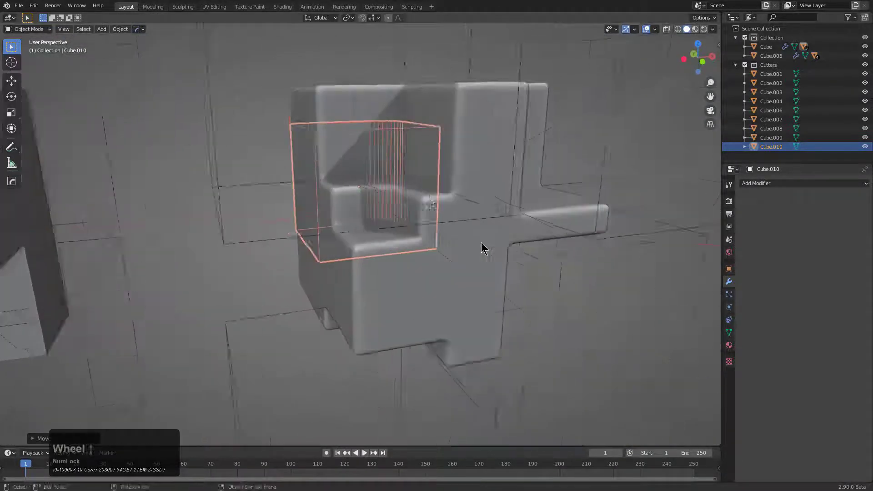
key(s)
click(468, 234)
Bake the rounded cut into the block with (C) Sharpen, keeping its bevel live.
click(505, 262)
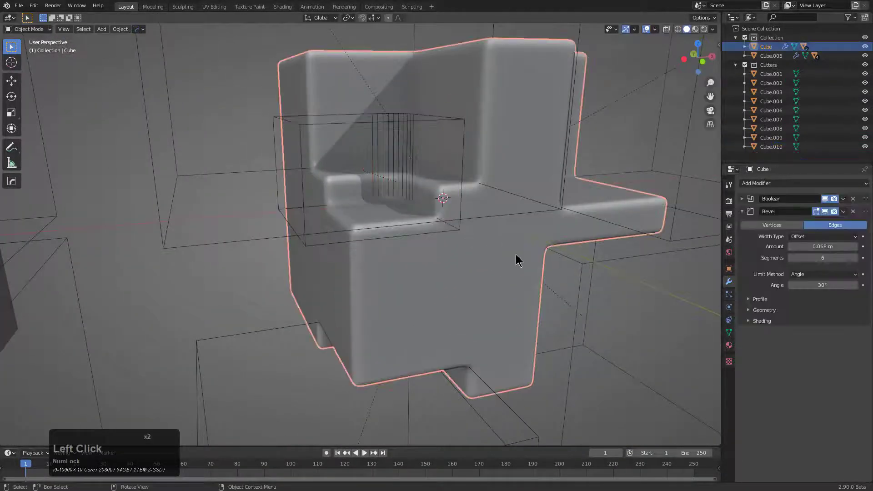
key(q)
mouse_move(518, 285)
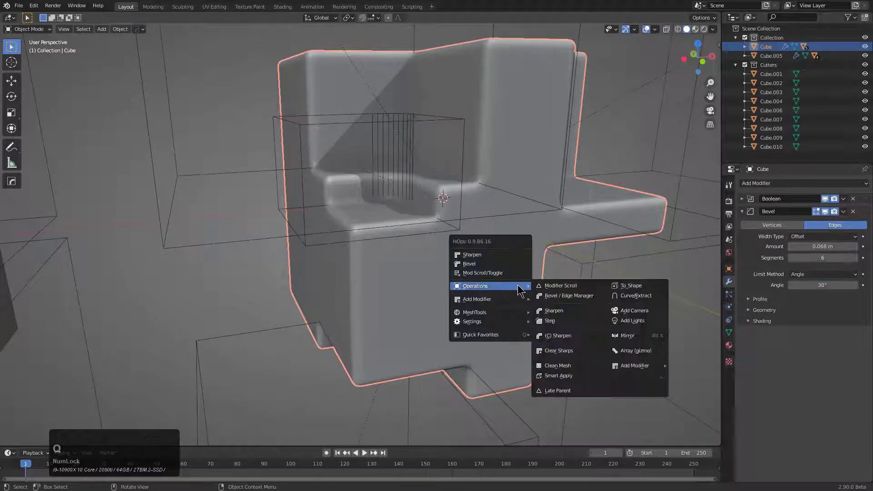
click(557, 335)
Move the small cutter down along the Z axis to the underside of the block.
click(462, 121)
key(g)
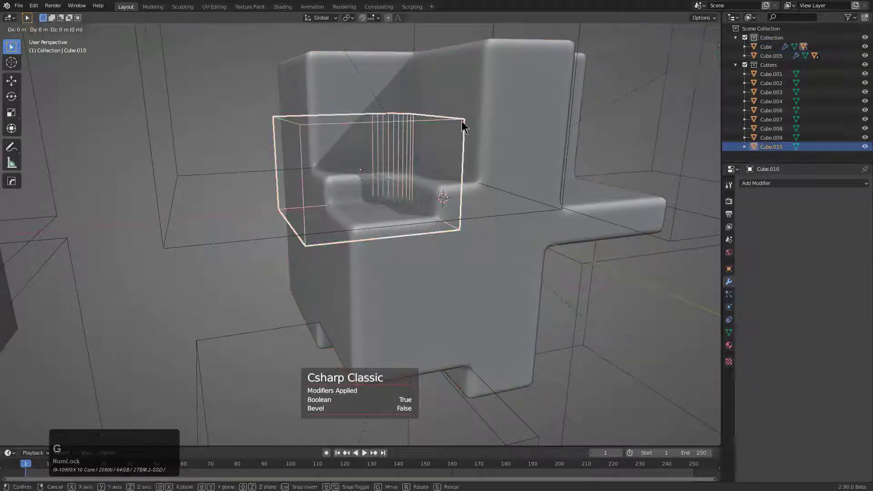
key(z)
click(463, 300)
middle_drag(463, 300, 448, 222)
key(g)
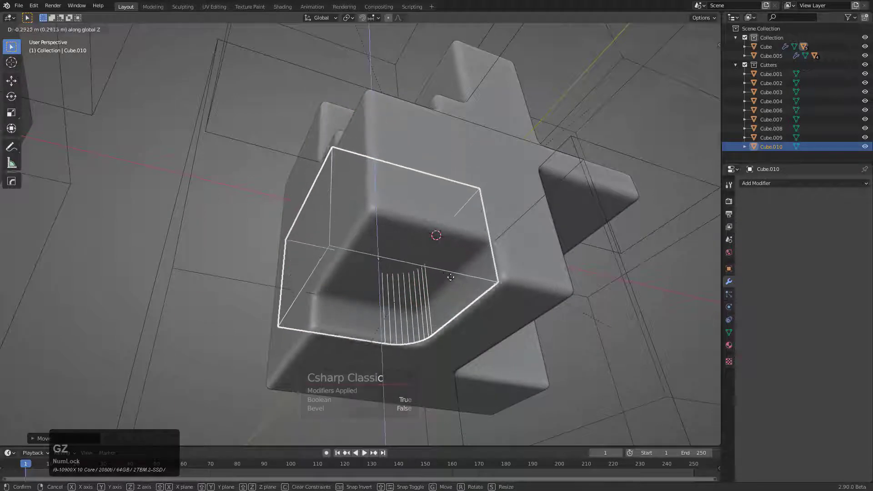
click(452, 279)
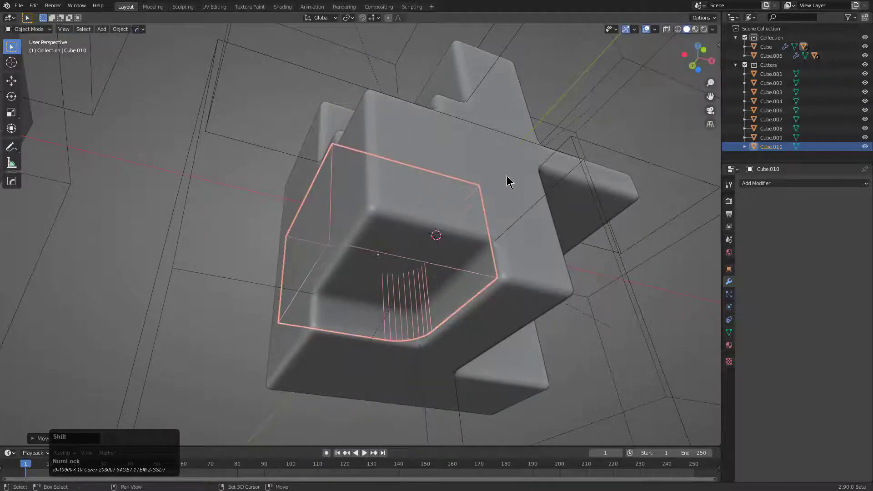
Cut the block's underside with a Difference boolean from the small cutter and bake it with (C) Sharpen.
shift+click(507, 177)
key(q)
click(487, 120)
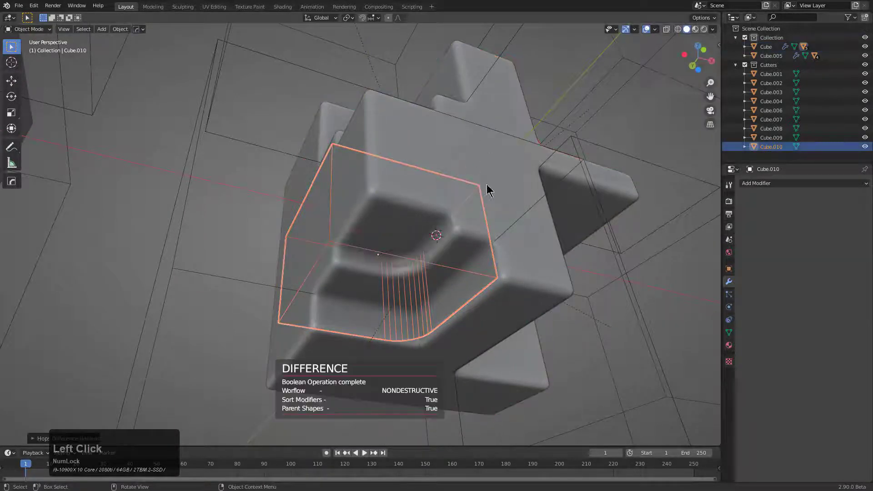
click(512, 209)
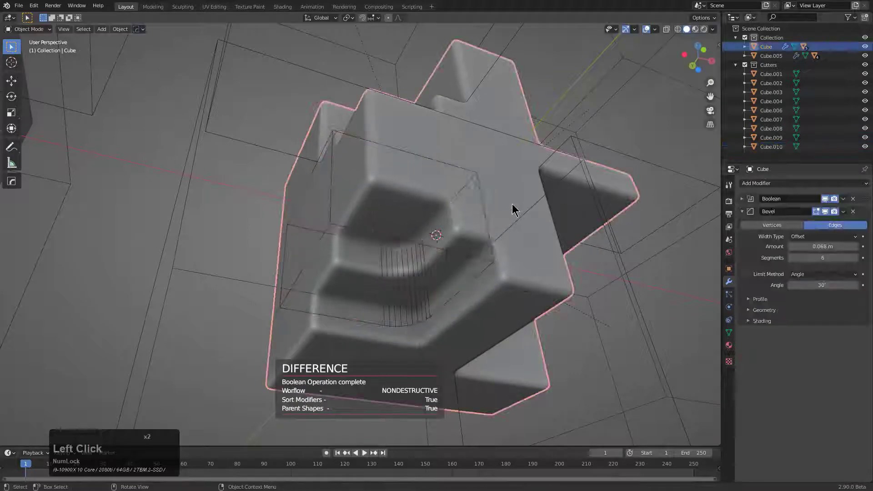
key(q)
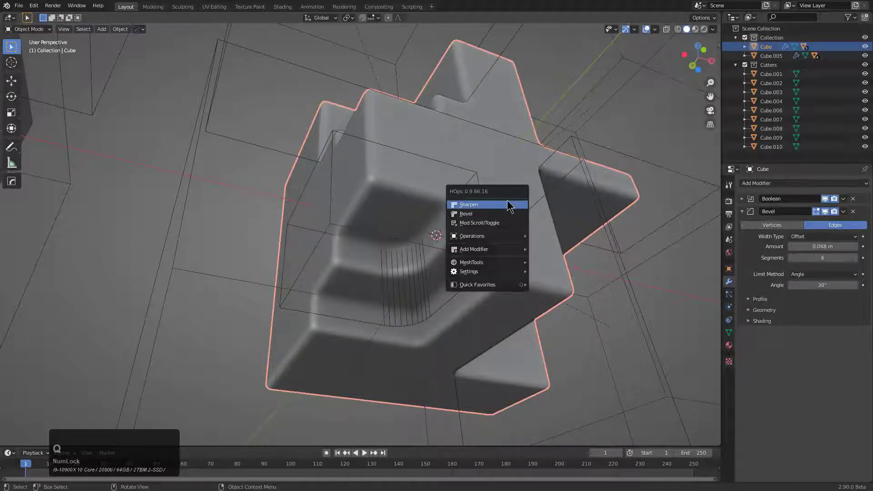
mouse_move(511, 238)
click(546, 294)
Raise the small cutter about 0.62 m along Z and subtract it from the block with Difference.
middle_drag(545, 293, 463, 292)
scroll(473, 267, up, 2)
click(476, 269)
key(g)
key(z)
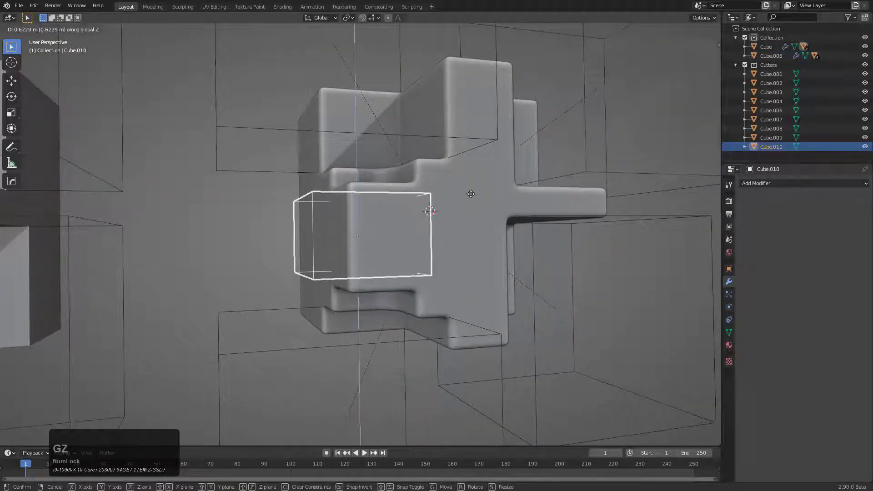
click(471, 194)
middle_drag(471, 194, 474, 248)
shift+click(465, 228)
key(q)
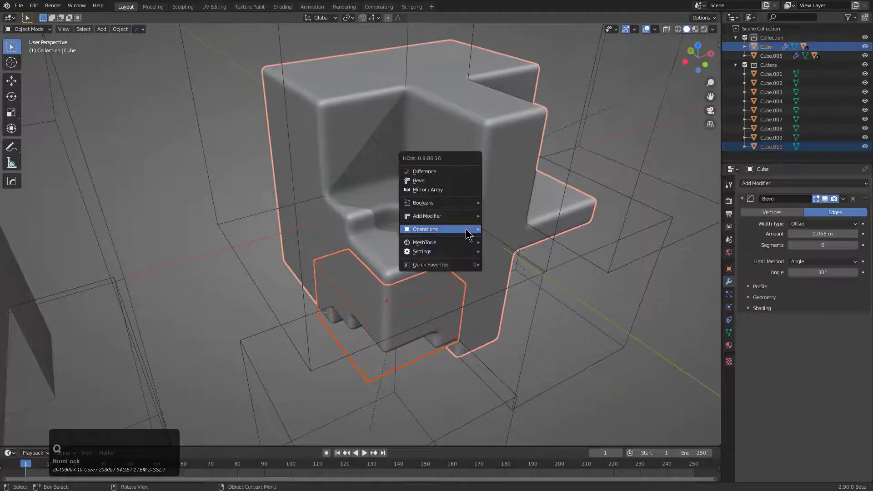
click(450, 171)
Scale the small cutter along the Z axis to adjust the height of the middle cut.
middle_drag(459, 214, 511, 296)
scroll(510, 296, up, 2)
key(s)
key(z)
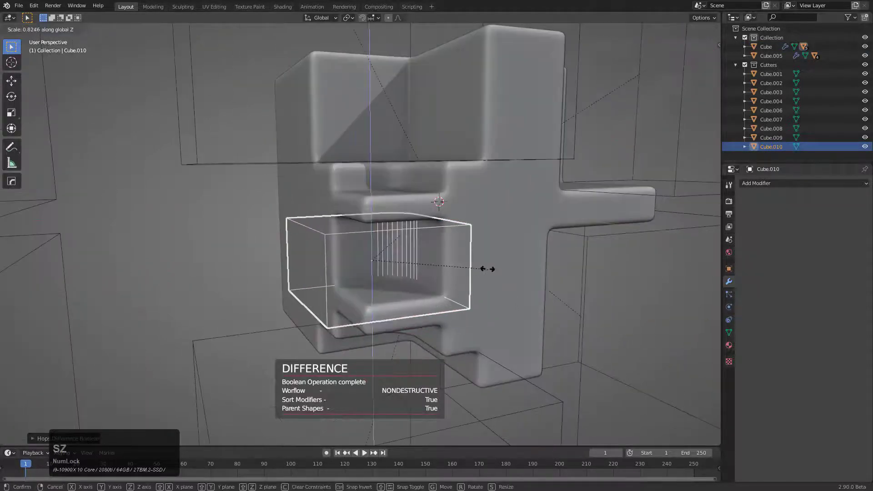
click(488, 223)
Try baking the middle cut with Csharp (apply), which removes the cutter, and undo it.
click(492, 225)
scroll(492, 225, up, 4)
key(q)
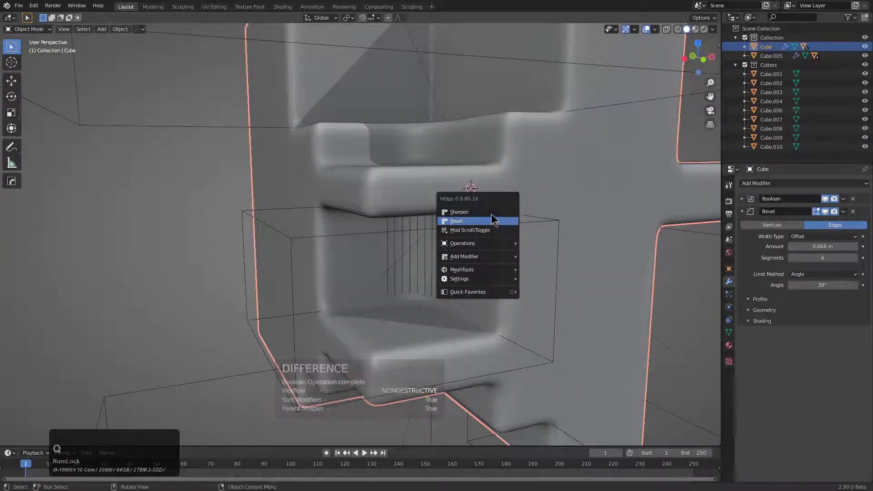
click(493, 220)
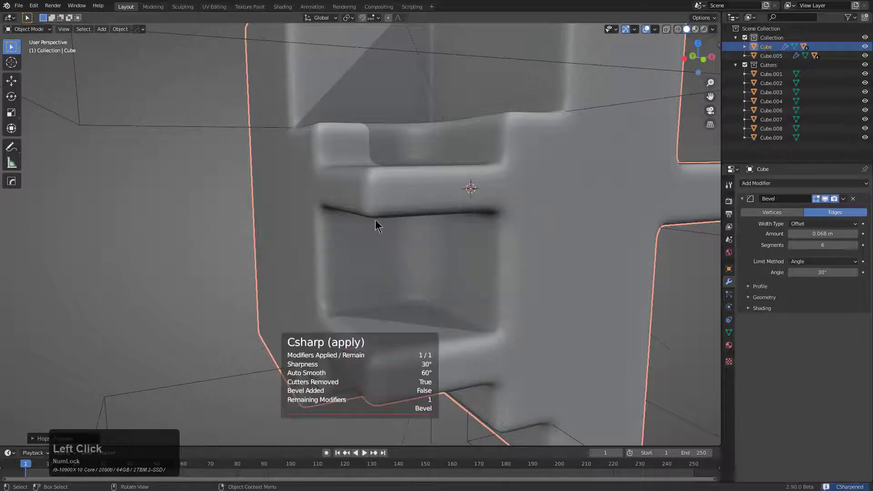
scroll(375, 219, down, 4)
middle_drag(377, 221, 499, 237)
key(ctrl+z)
Reselect the block and bake the middle cut with the classic (C) Sharpen operation, keeping the cutter.
key(alt+a)
click(439, 241)
click(460, 234)
scroll(460, 233, up, 4)
key(q)
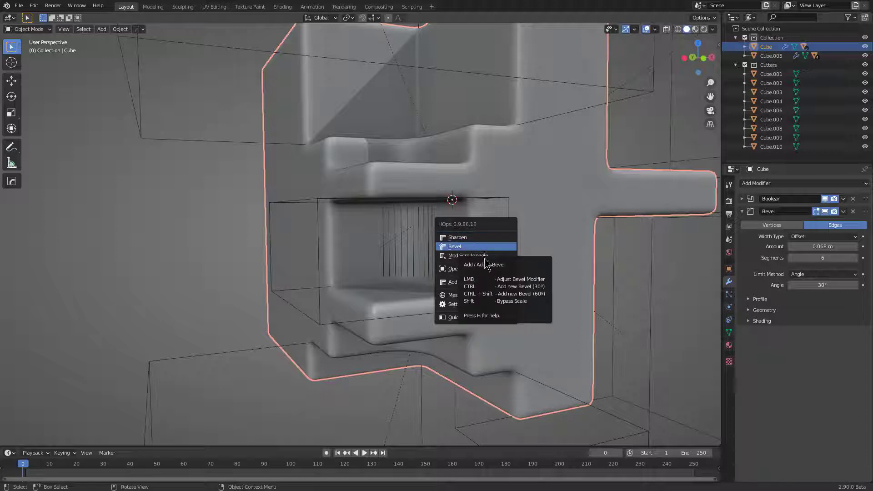
mouse_move(500, 269)
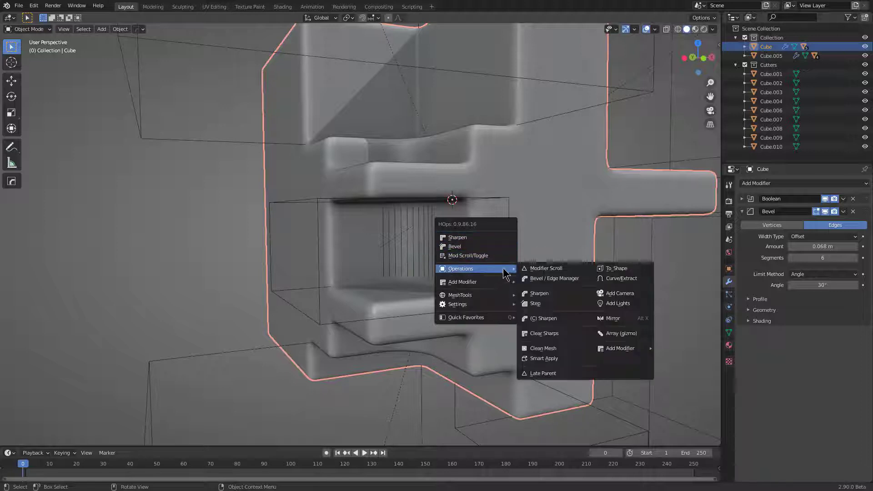
click(547, 320)
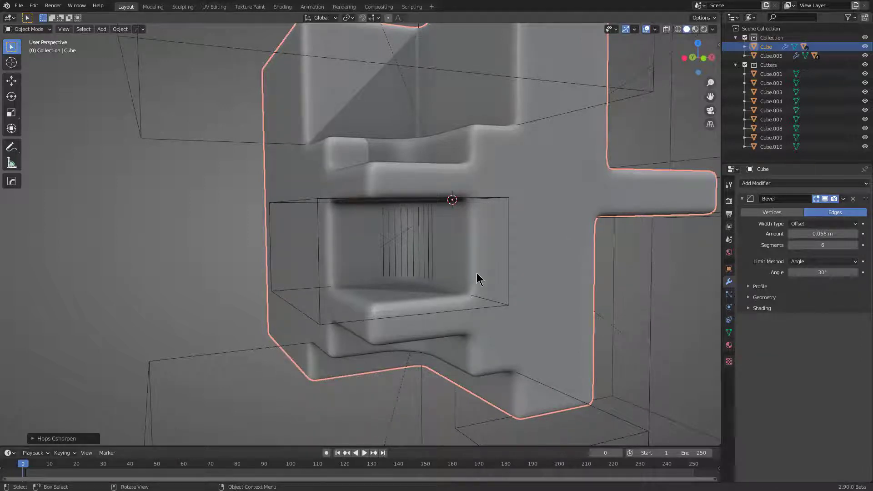
Select the unbevelled second block and examine its sharpening options and underlying mesh in Edit Mode.
scroll(483, 237, down, 3)
middle_drag(483, 237, 405, 237)
scroll(405, 238, down, 5)
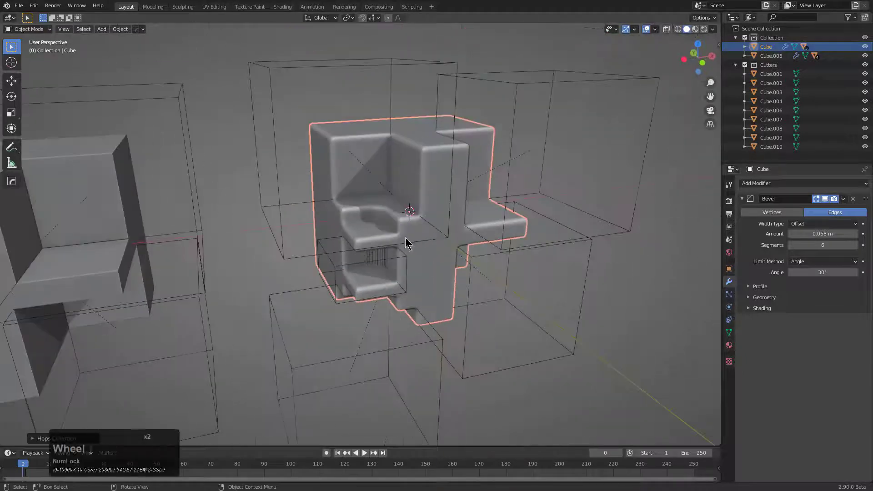
scroll(359, 242, up, 5)
click(318, 246)
middle_drag(318, 246, 394, 212)
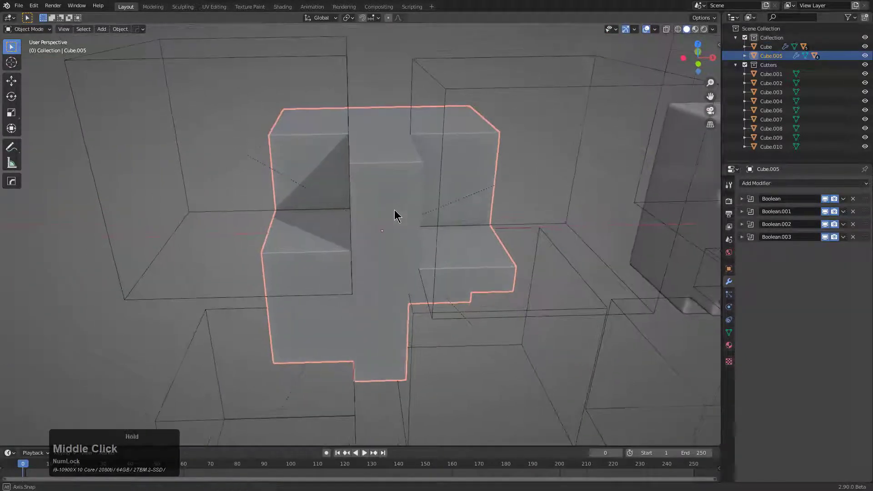
key(q)
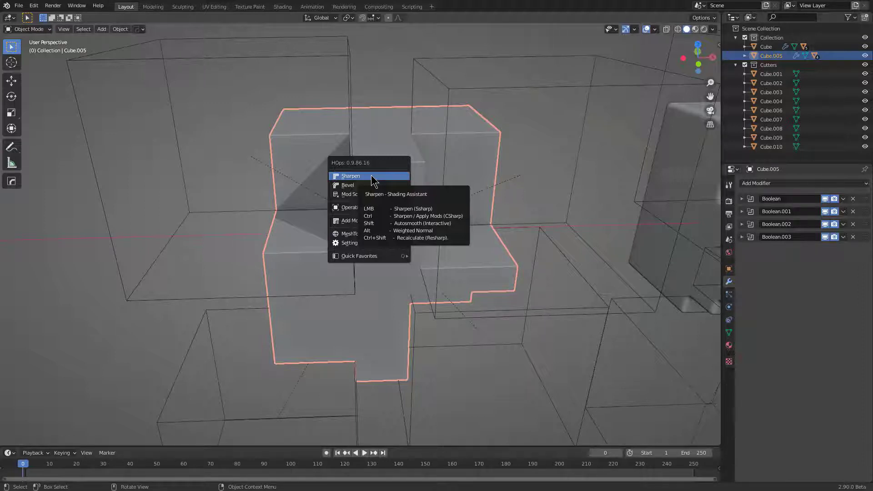
key(Tab)
middle_drag(351, 180, 273, 228)
scroll(273, 227, down, 1)
key(Tab)
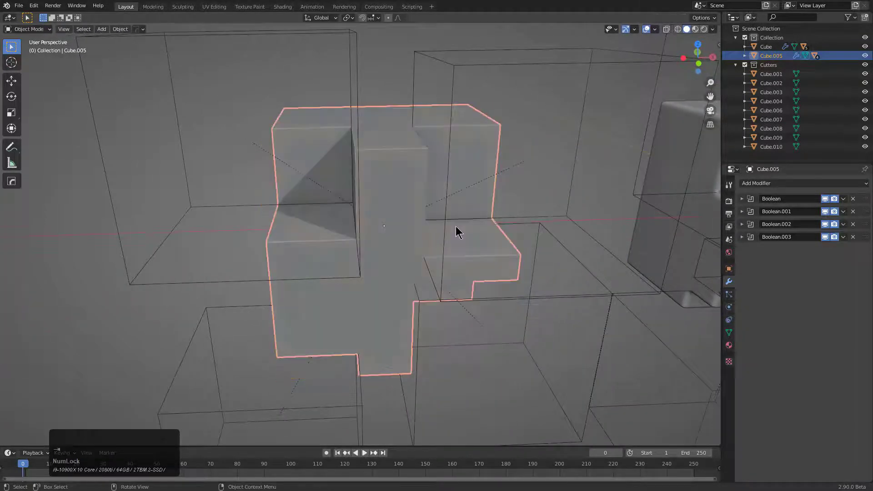
Run the regular Sharpen on the second block and check its base mesh in Edit Mode.
middle_drag(458, 230, 429, 233)
key(q)
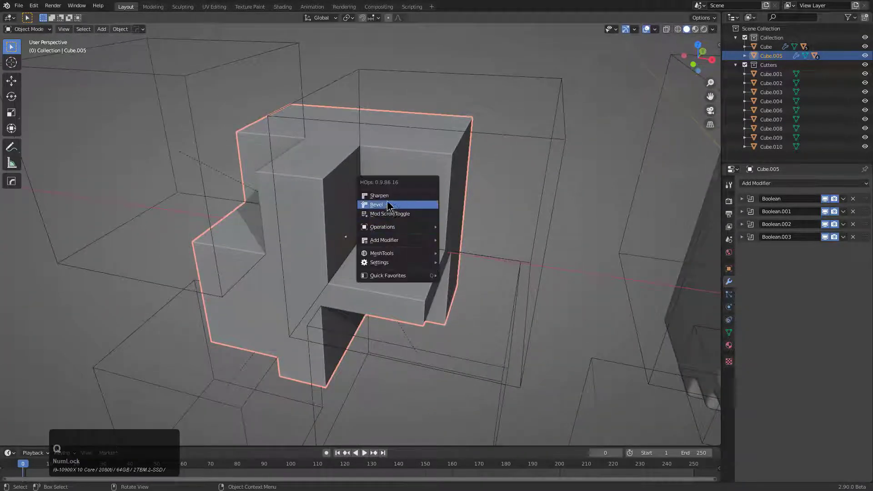
click(390, 195)
key(Tab)
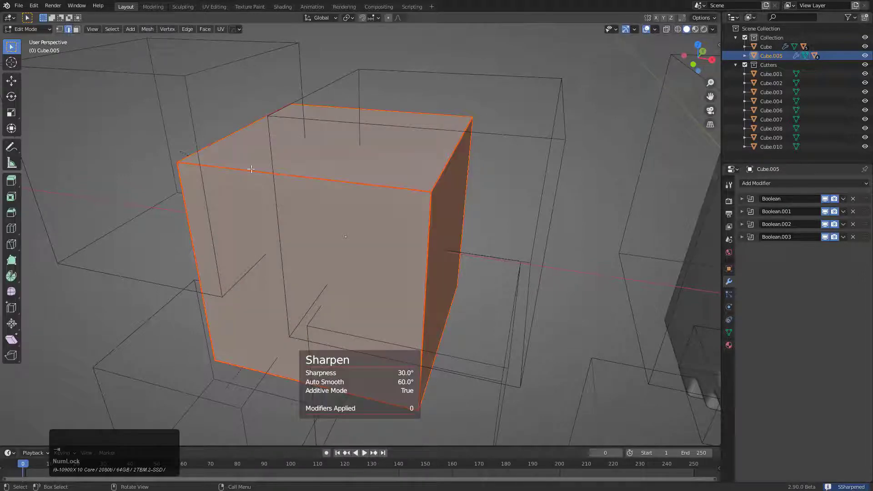
key(Tab)
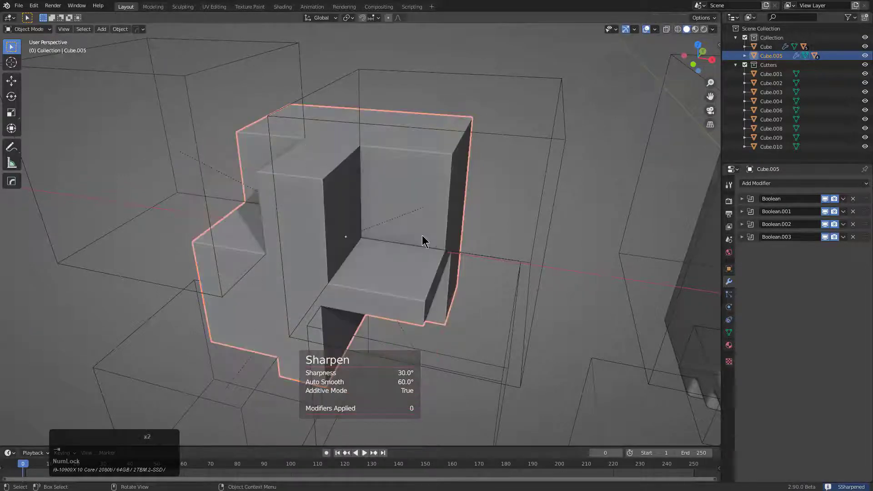
Bake the second block's booleans with Csharp, removing their cutters, and inspect the cuts from several angles.
middle_drag(485, 259, 415, 245)
key(q)
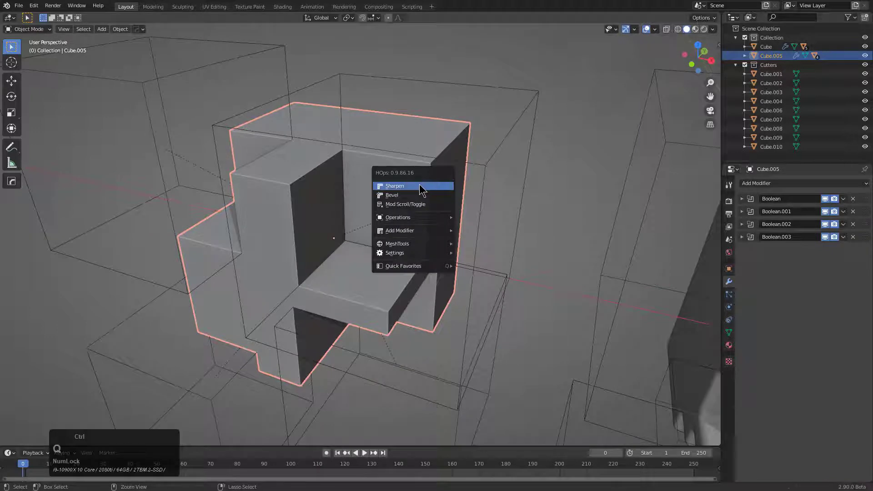
click(419, 185)
scroll(285, 136, up, 2)
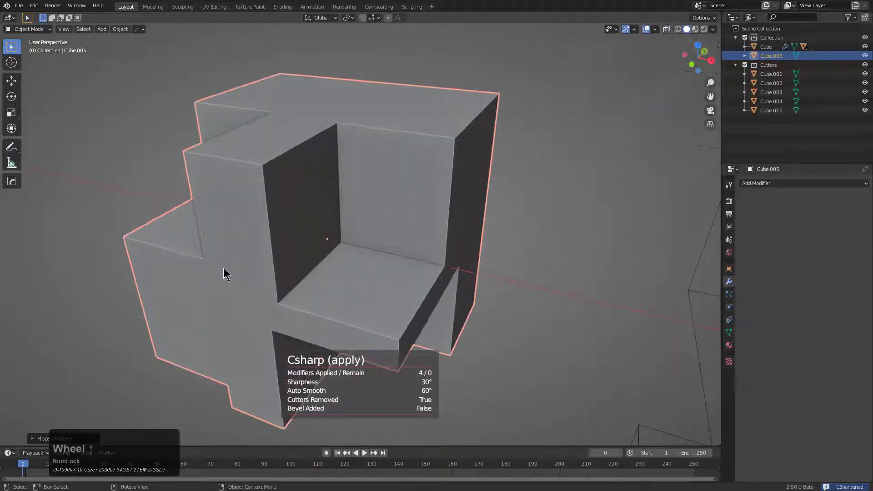
middle_drag(251, 253, 356, 171)
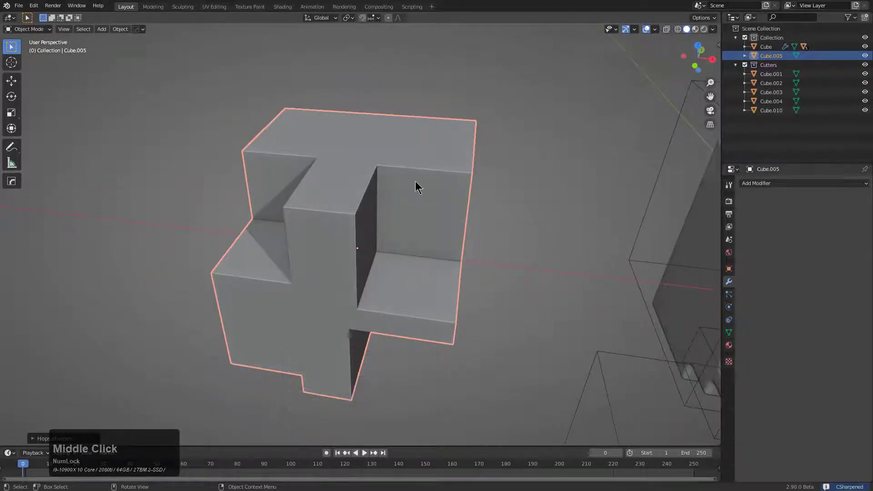
middle_drag(273, 214, 331, 277)
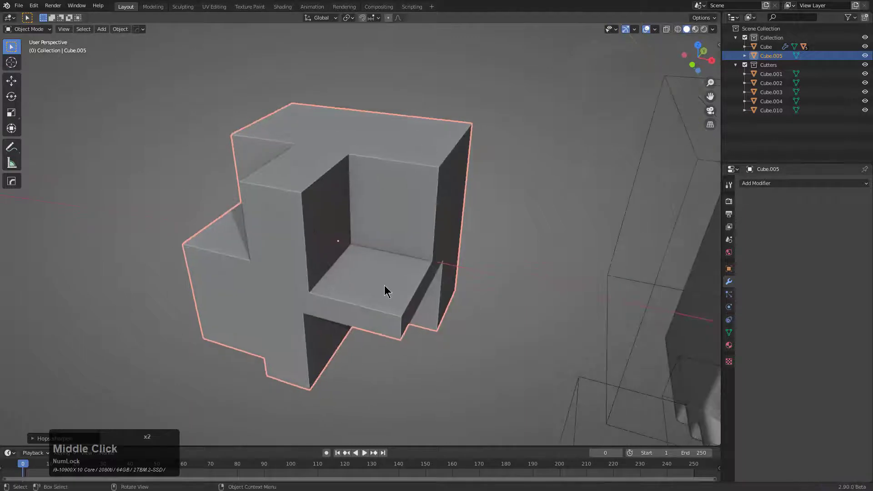
scroll(537, 295, down, 3)
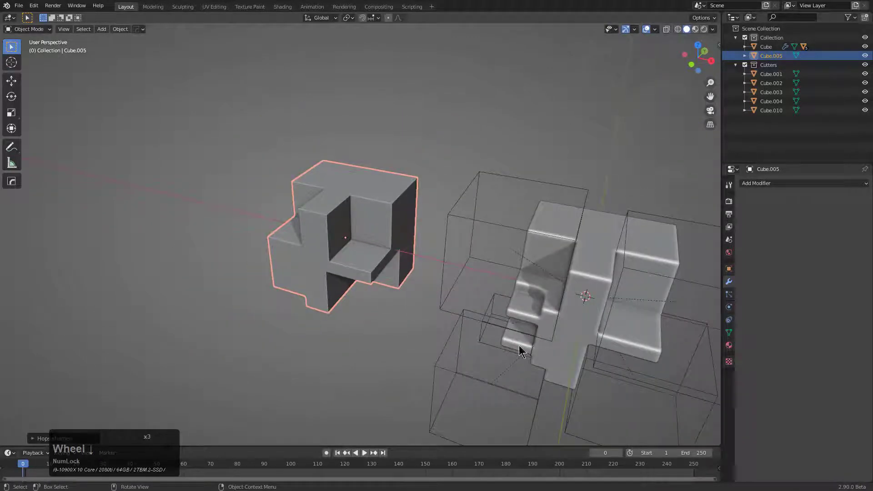
scroll(458, 272, up, 5)
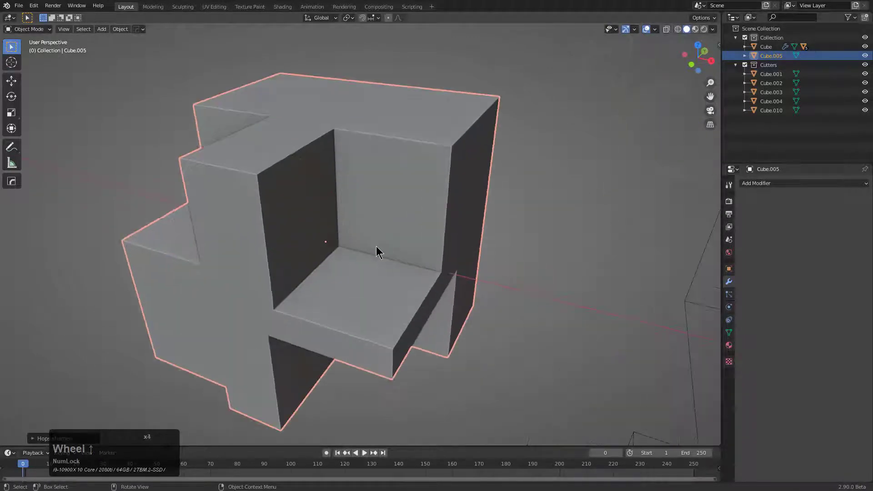
middle_drag(378, 249, 377, 250)
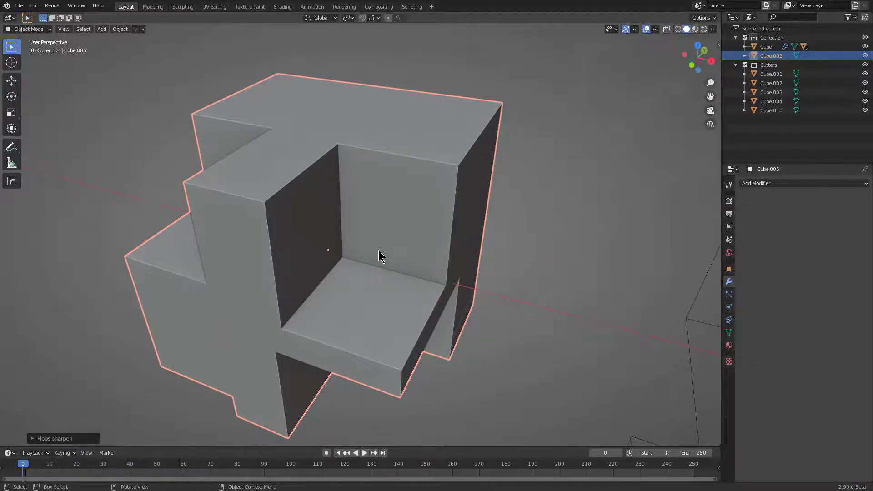
middle_drag(379, 251, 358, 275)
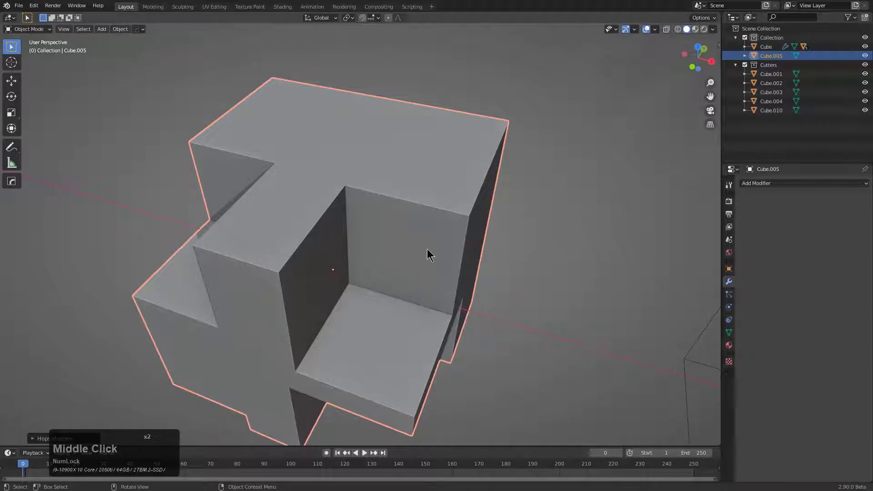
middle_drag(431, 255, 405, 258)
scroll(417, 264, up, 2)
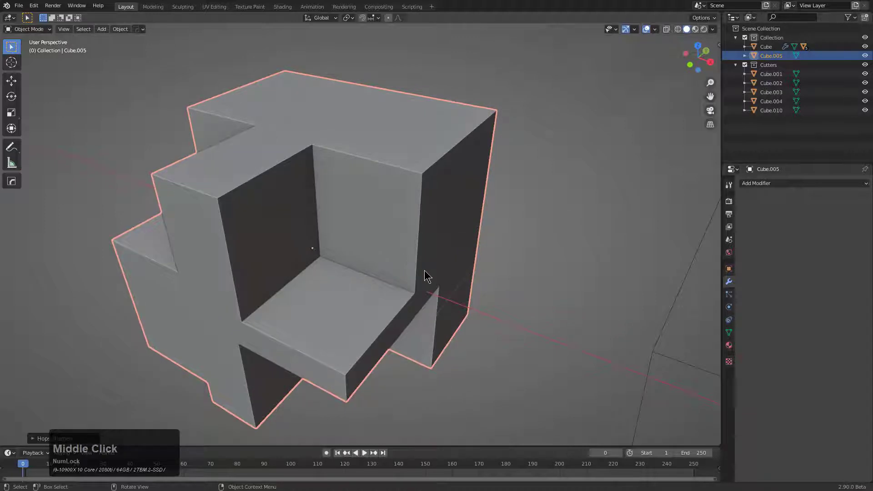
Enable Add bevel modifier in the Csharp operation's options and compare the bevelled result with the first block.
key(F9)
drag(450, 275, 453, 210)
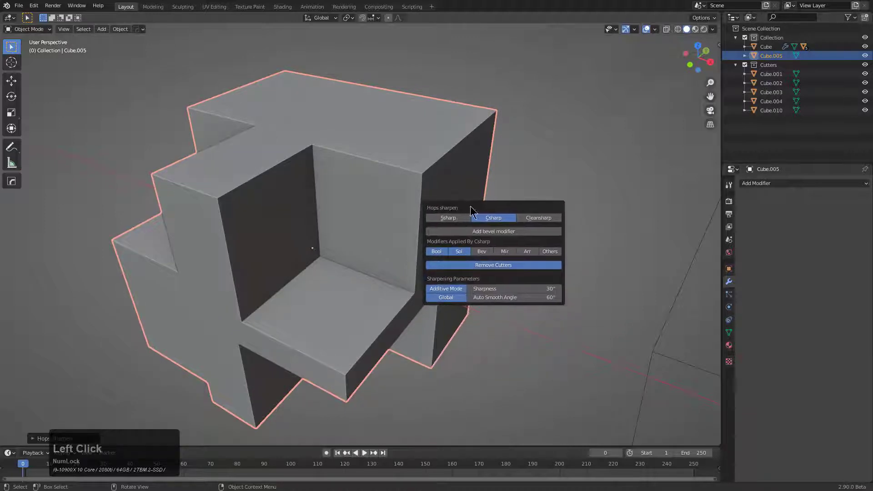
click(486, 230)
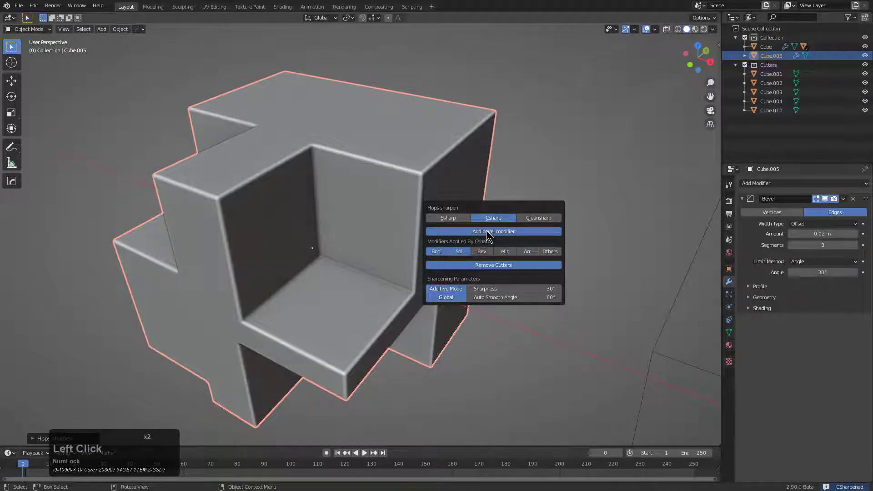
middle_drag(436, 268, 369, 253)
scroll(440, 253, down, 1)
scroll(437, 252, down, 2)
scroll(429, 268, down, 1)
scroll(427, 260, down, 1)
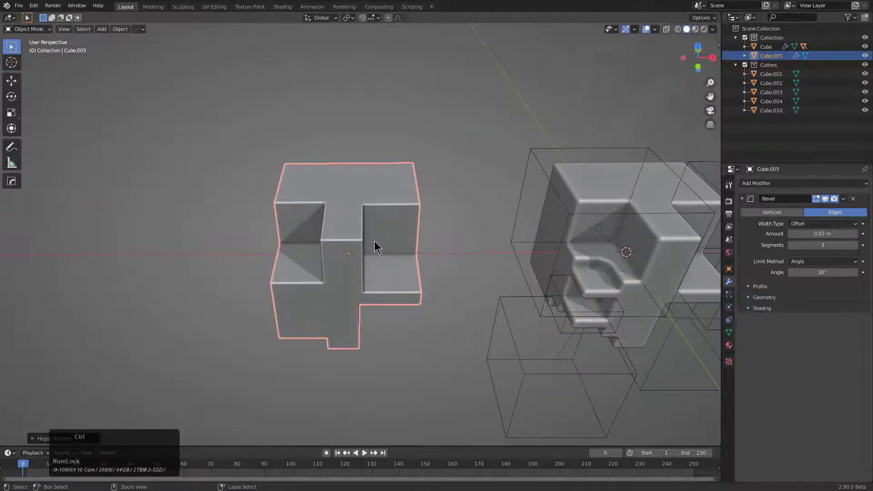
Undo the Csharp bake on the second block to restore its live booleans and cutters.
key(ctrl+z)
key(ctrl+z)
key(Tab)
middle_drag(376, 250, 407, 238)
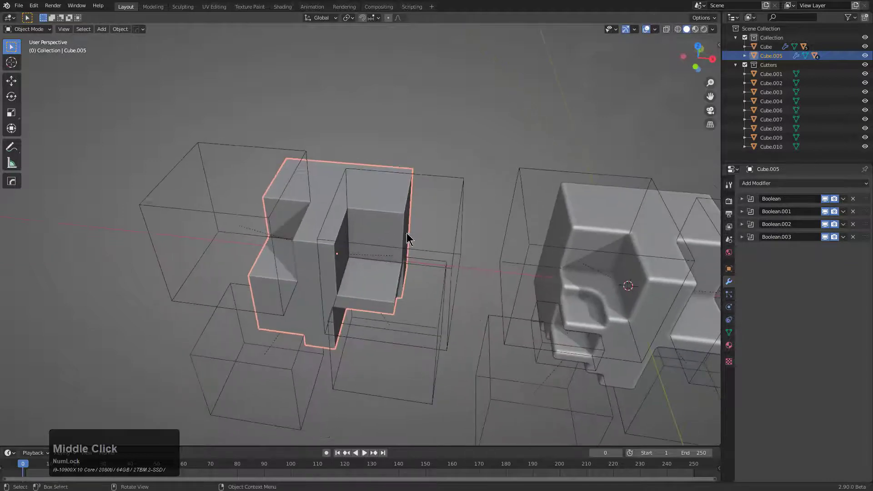
Select the second block's upper front cutter and scale it down along the Z axis to make the cut shallower.
click(443, 184)
middle_drag(442, 183, 373, 238)
scroll(427, 302, up, 2)
key(g)
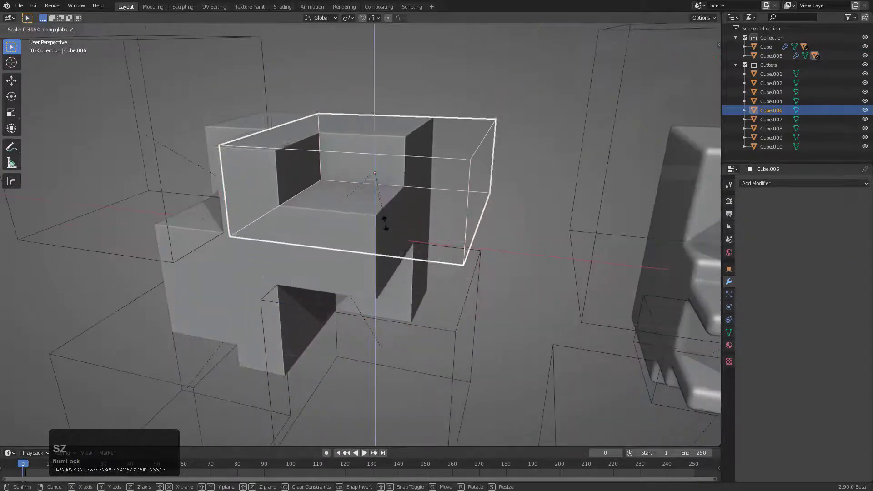
click(383, 200)
Round the cutter's inner vertical edge with a multi-segment bevel in Edit Mode and return to solid Object Mode.
key(Tab)
middle_drag(383, 196, 400, 213)
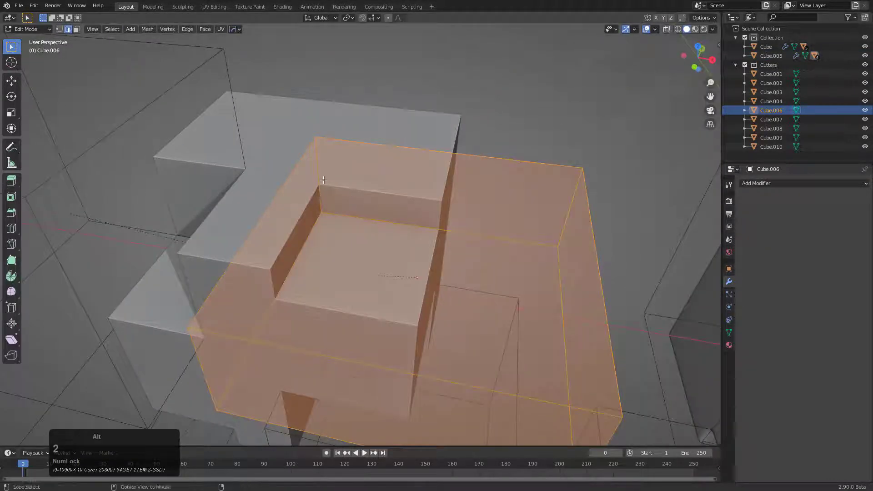
key(2)
click(320, 177)
key(ctrl+b)
scroll(406, 222, up, 3)
click(378, 218)
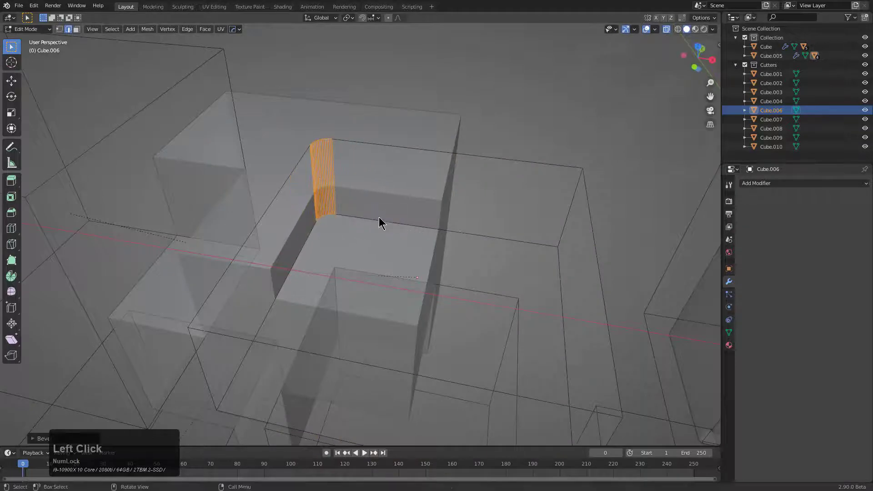
key(Tab)
key(alt+z)
key(a)
key(q)
middle_drag(419, 233, 418, 220)
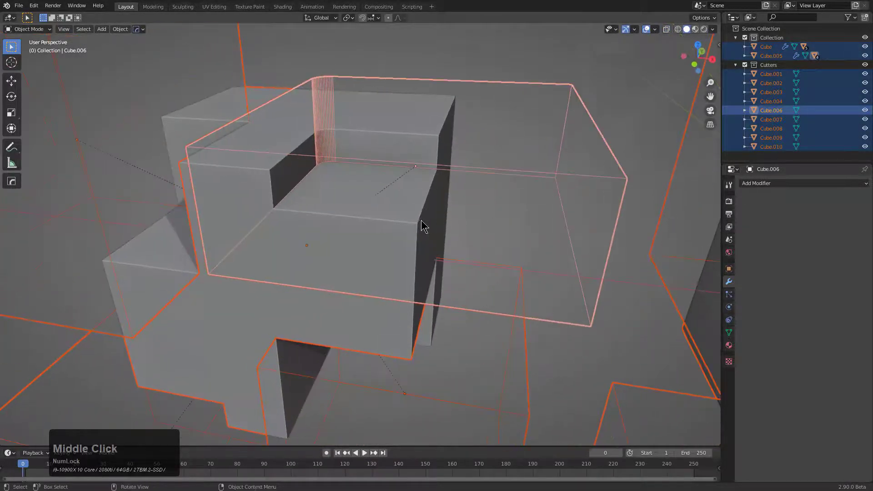
key(s)
right_click(434, 230)
click(483, 176)
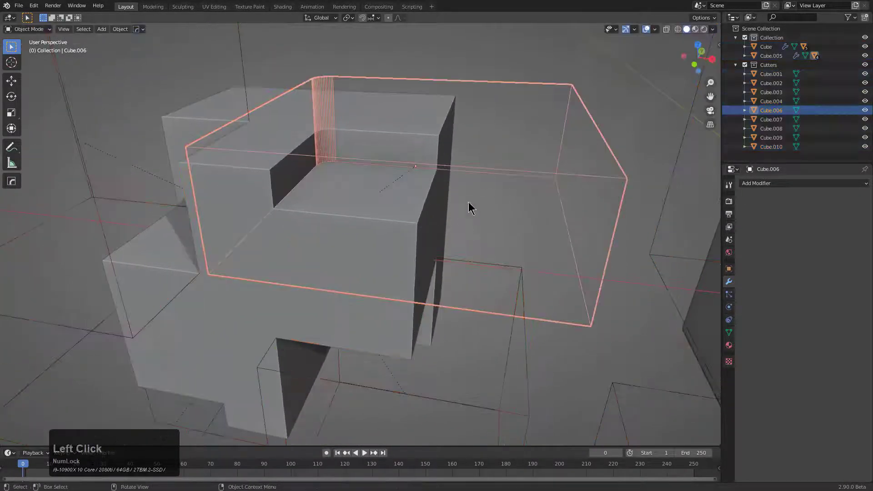
Scale and reposition the rounded cutter to adjust the cut in the second block.
key(s)
click(458, 232)
mouse_move(411, 224)
middle_down()
mouse_move(407, 240)
mouse_move(425, 256)
mouse_move(411, 261)
mouse_move(385, 220)
mouse_move(414, 207)
middle_up()
scroll(424, 255, down, 3)
key(g)
click(423, 267)
Try baking the second block with Csharp while removing its cutters, and undo it.
click(386, 221)
key(q)
ctrl+click(387, 217)
scroll(387, 217, up, 3)
key(ctrl+z)
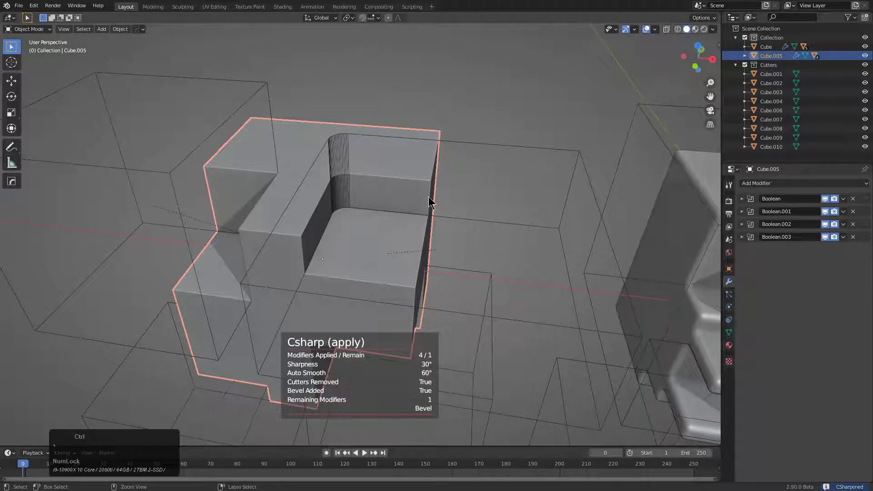
Turn off Remove Cutters for Csharp in the HOps Helper and bake the second block's booleans with Csharp.
key(ctrl+grave)
click(381, 359)
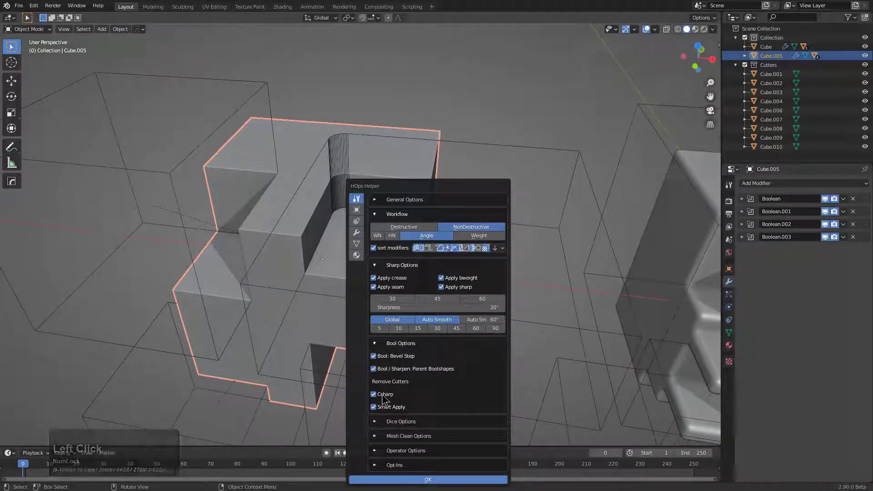
key(Escape)
key(q)
click(421, 220)
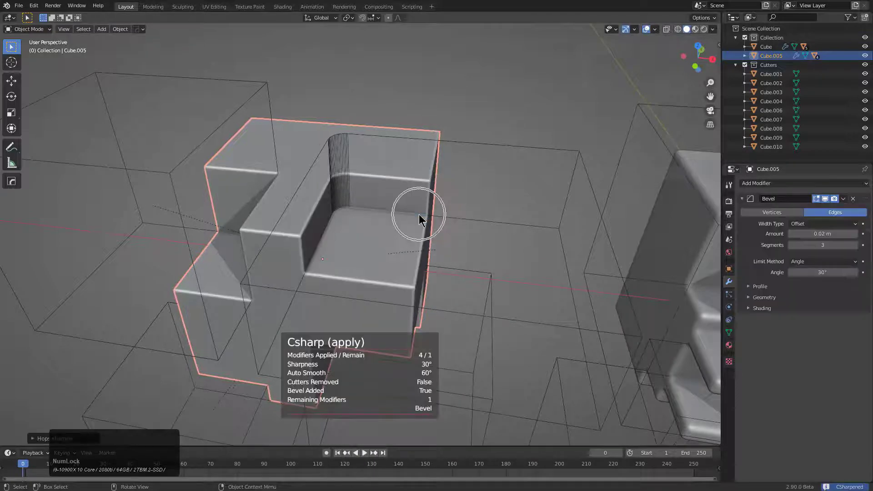
Select the kept rounded cutter, scale it down, and lower it along the Z axis into the cut's floor.
click(467, 140)
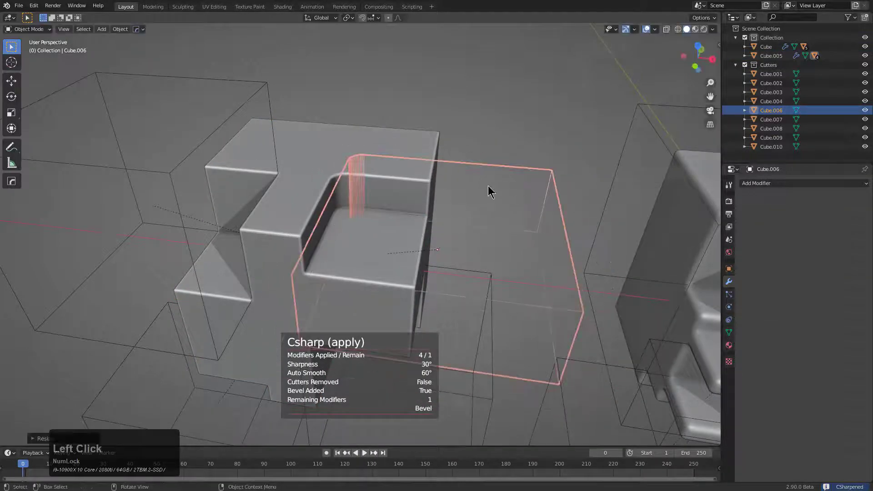
key(s)
click(517, 237)
key(g)
key(z)
click(507, 274)
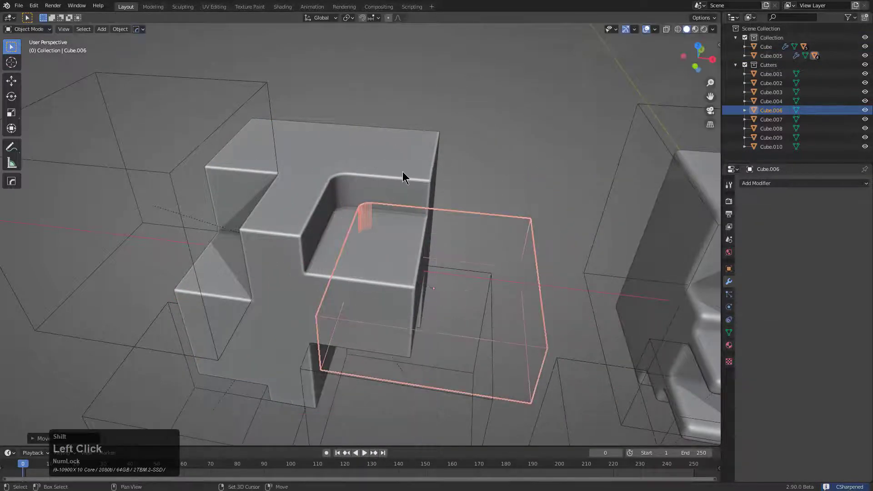
Subtract the cutter from the block with Difference, bypassing sort, and accept a 6-segment 60° half bevel of 0.024 m.
shift+click(403, 173)
key(q)
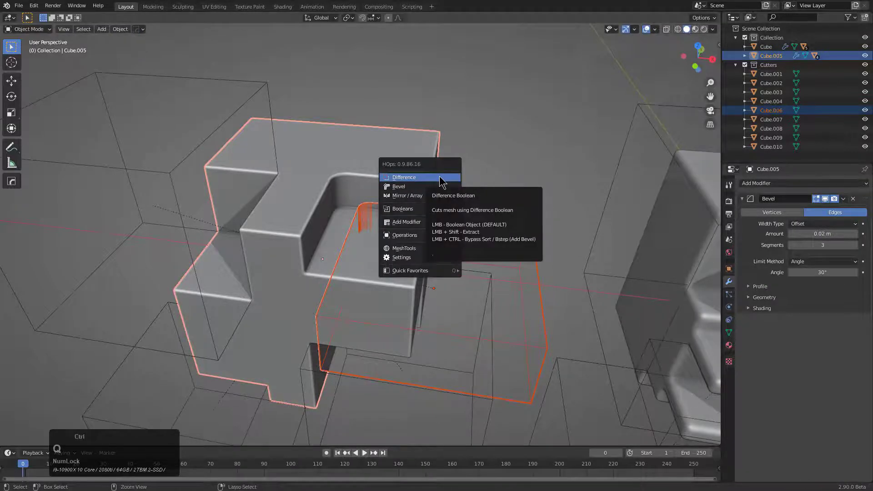
ctrl+click(440, 180)
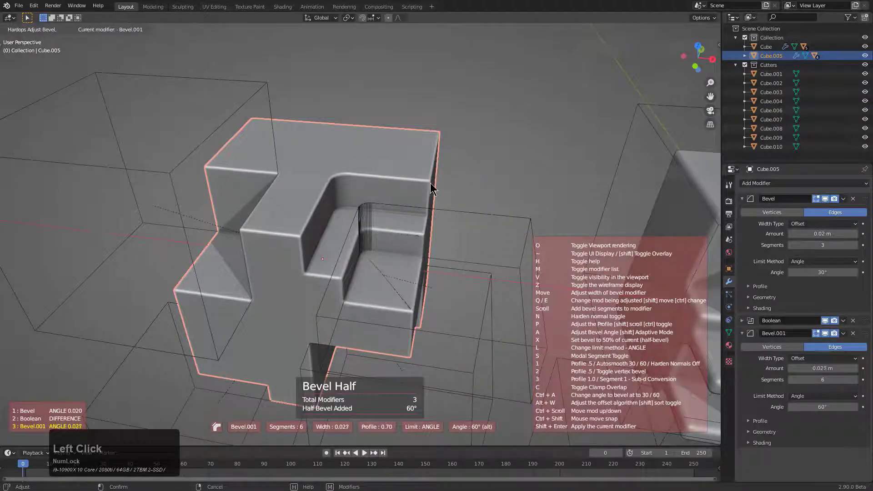
click(430, 183)
Bake the new stepped cut with Csharp, keeping the cutter and both bevel modifiers.
middle_drag(430, 182, 399, 181)
scroll(415, 198, up, 3)
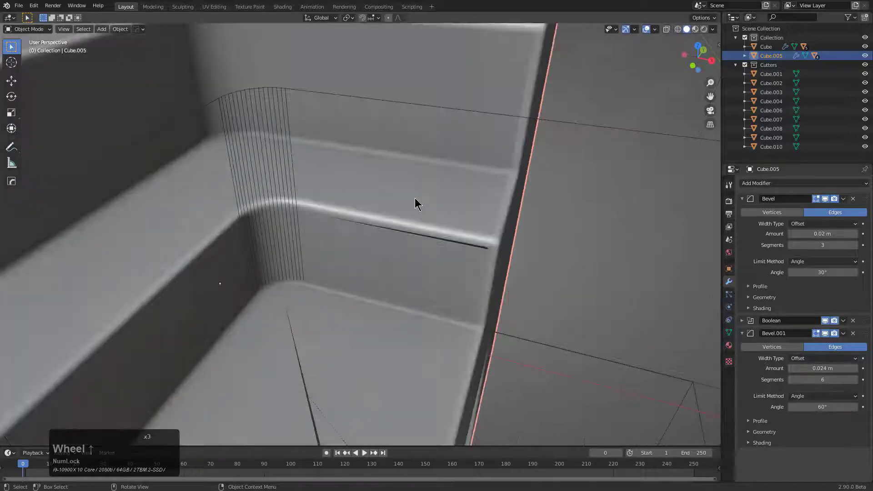
key(q)
click(415, 200)
scroll(287, 218, down, 3)
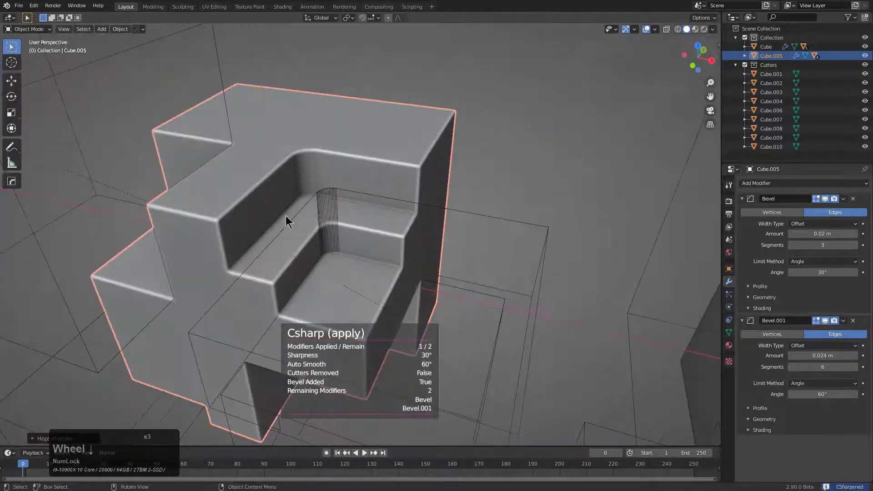
scroll(314, 285, up, 2)
key(q)
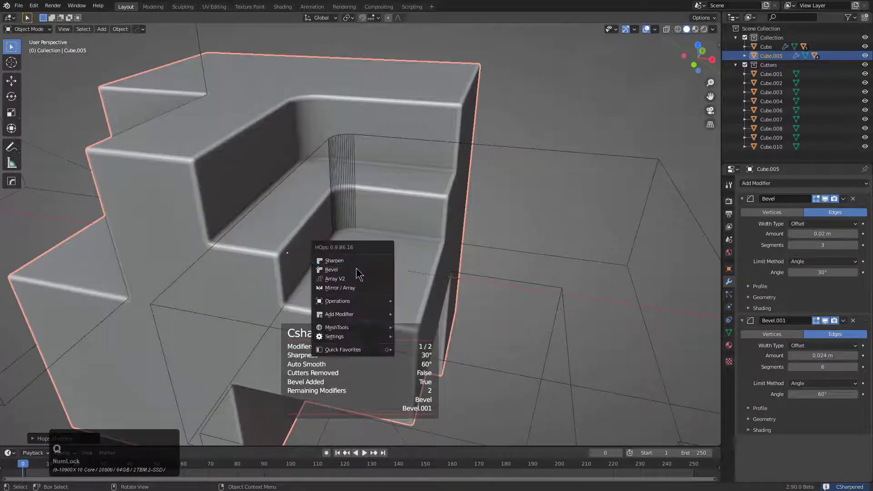
click(357, 271)
right_click(337, 268)
scroll(361, 241, down, 2)
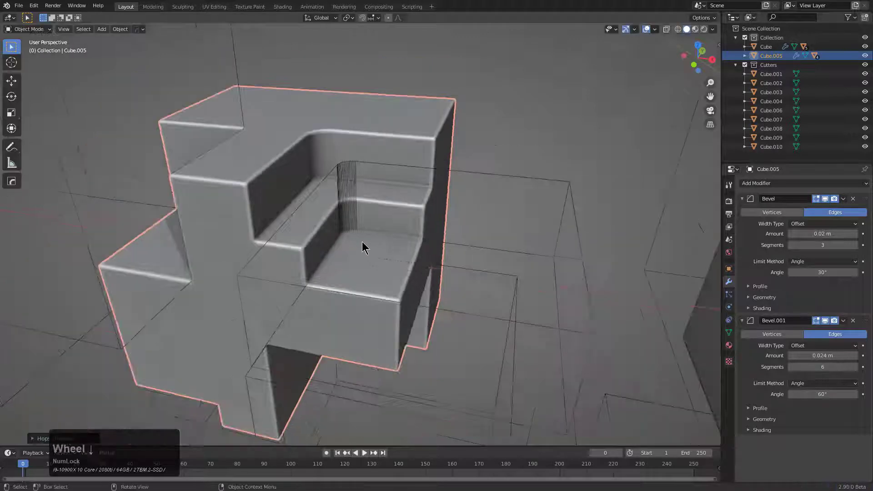
middle_drag(361, 241, 373, 244)
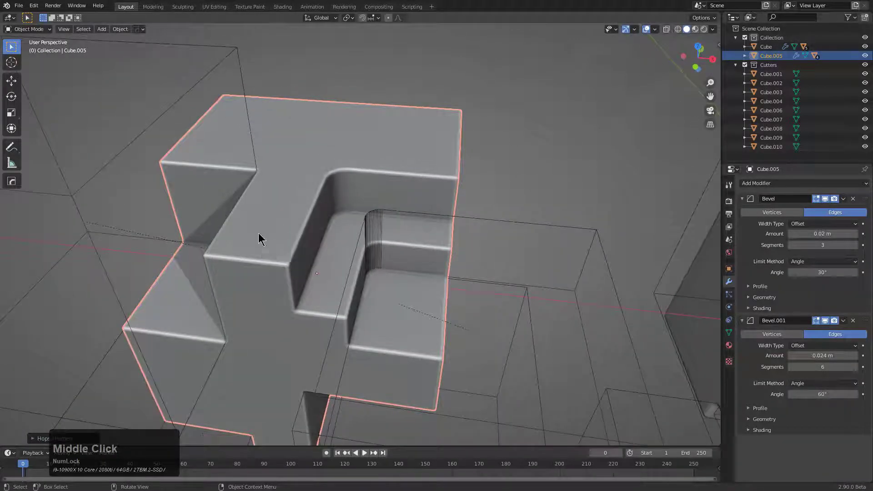
Select the rounded cutter near the stepped cuts and raise it along the Z axis to the block's upper corner.
click(469, 218)
middle_drag(468, 235, 370, 250)
key(g)
key(x)
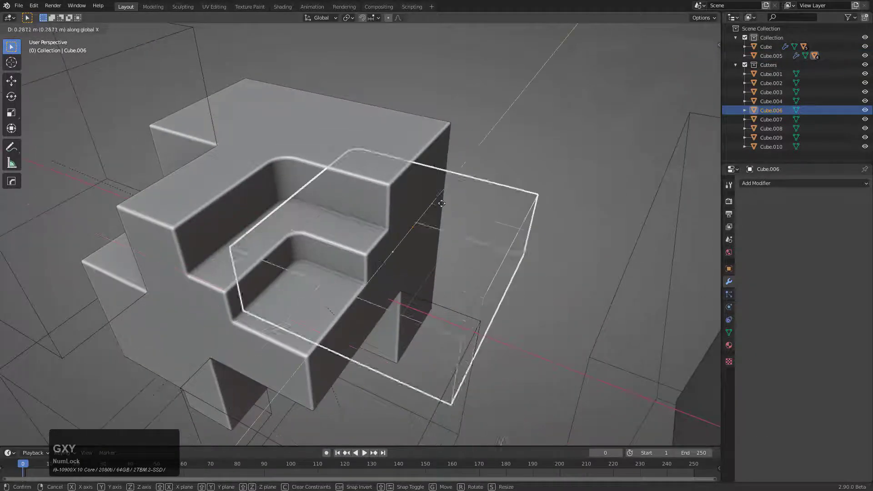
key(z)
Subtract the raised cutter from the block with a nondestructive Difference boolean.
shift+click(394, 170)
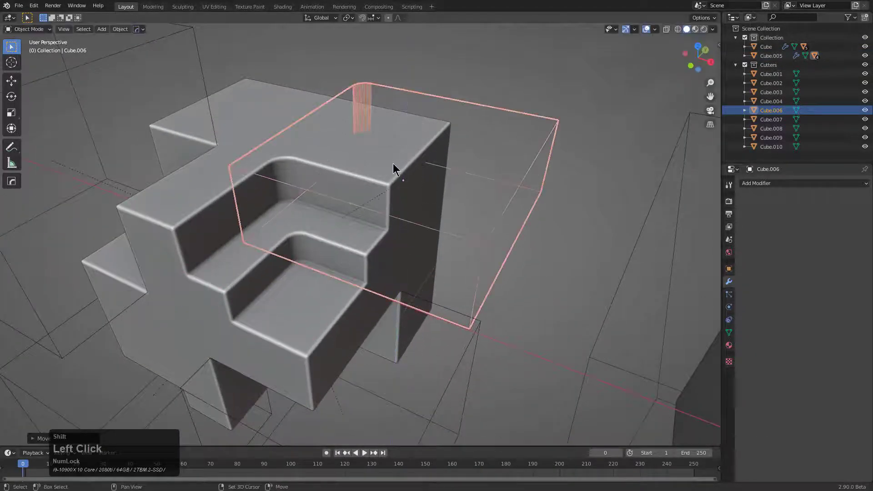
key(q)
click(446, 157)
middle_drag(446, 156, 452, 188)
Set the block's first bevel to 0.066 m with 6 segments, using the 0.5 profile and 30° autosmooth preset.
key(q)
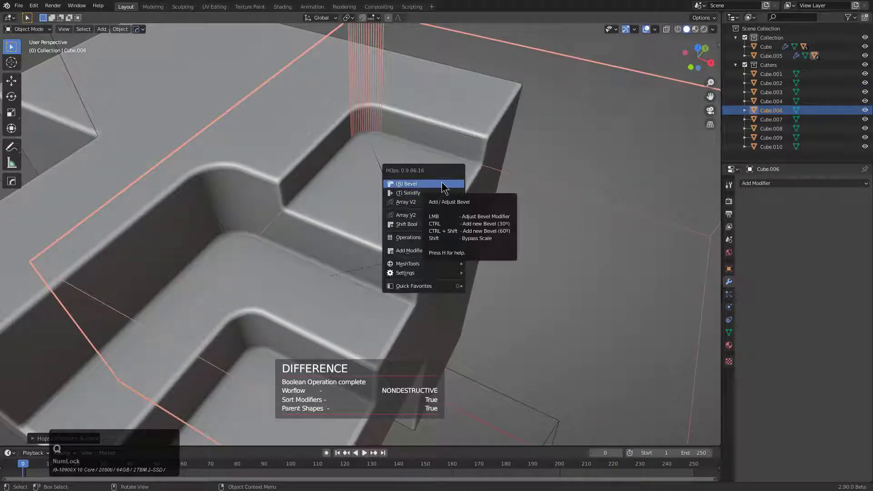
click(466, 200)
key(q)
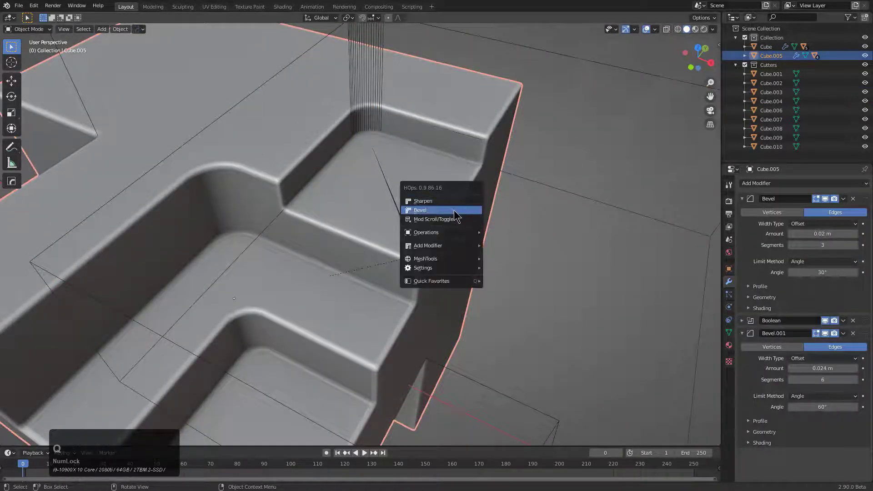
click(456, 210)
scroll(454, 206, down, 1)
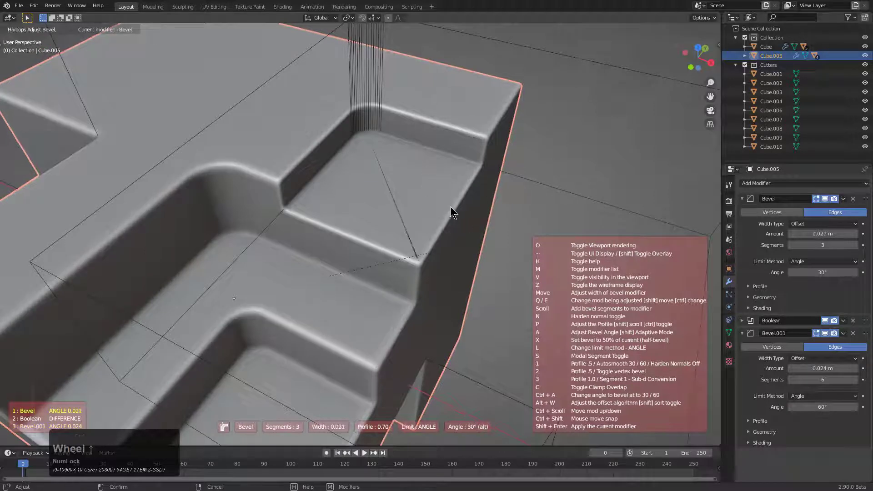
scroll(437, 205, up, 1)
scroll(432, 203, up, 3)
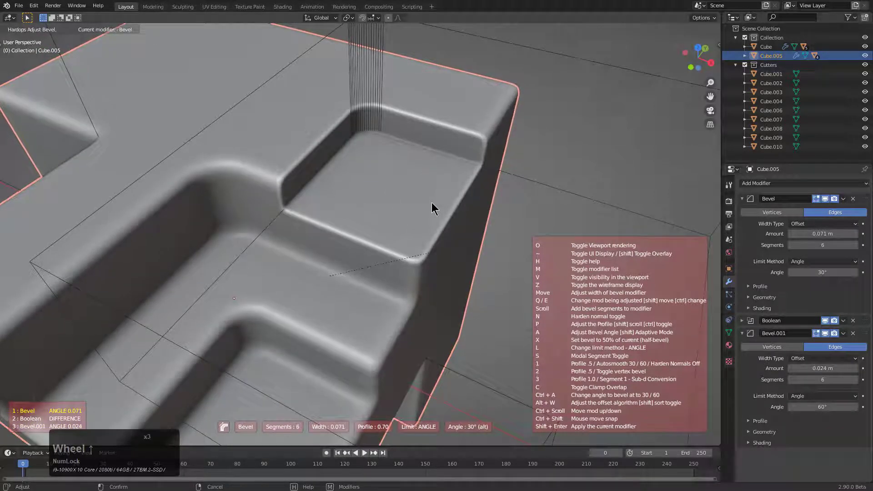
key(1)
click(432, 202)
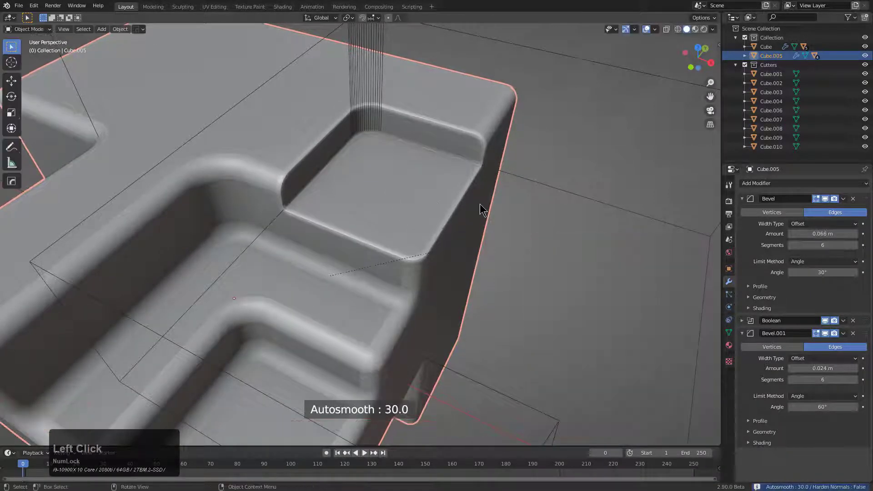
Set the second bevel, Bevel.001, to 0.036 m wide with 9 segments.
key(q)
click(452, 203)
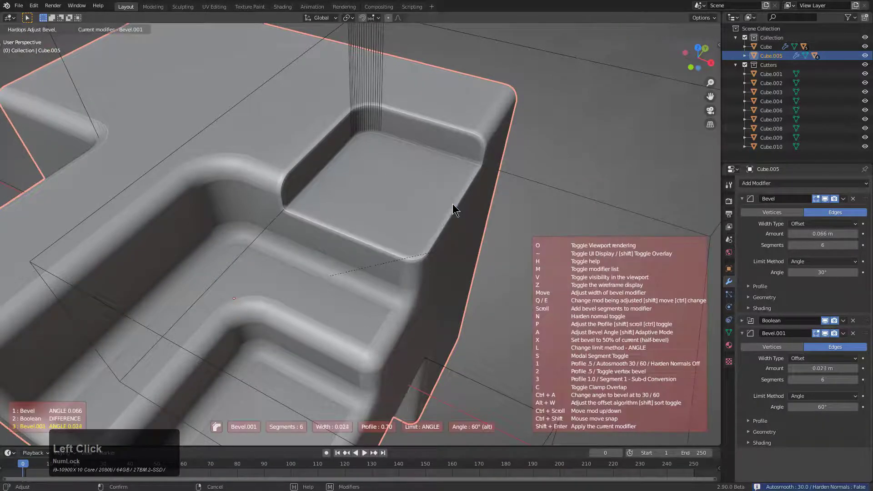
scroll(448, 201, up, 3)
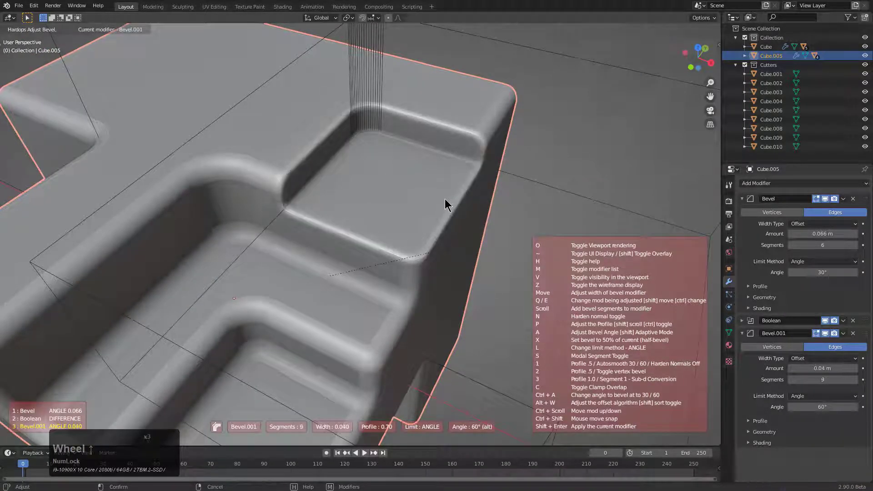
click(446, 198)
scroll(446, 198, down, 4)
scroll(391, 209, up, 2)
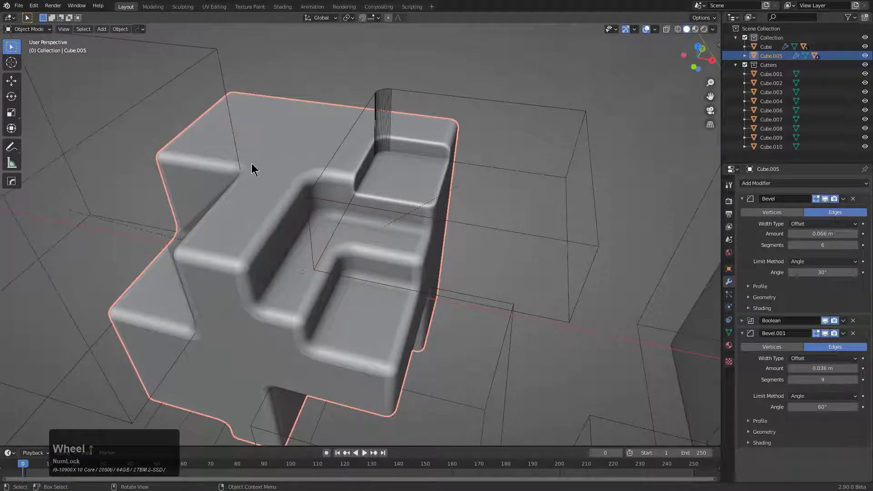
Try to bake the new upper corner cut with Csharp, and undo the bake.
key(q)
click(332, 143)
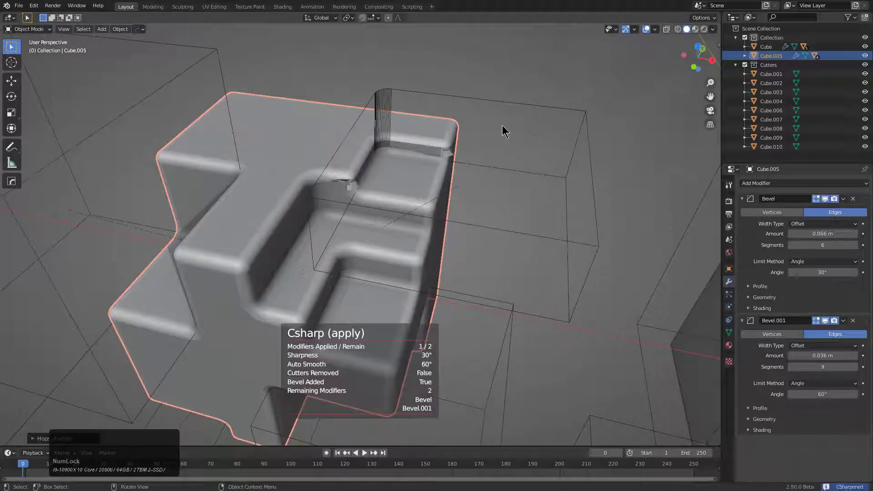
middle_drag(502, 125, 432, 167)
scroll(431, 168, up, 2)
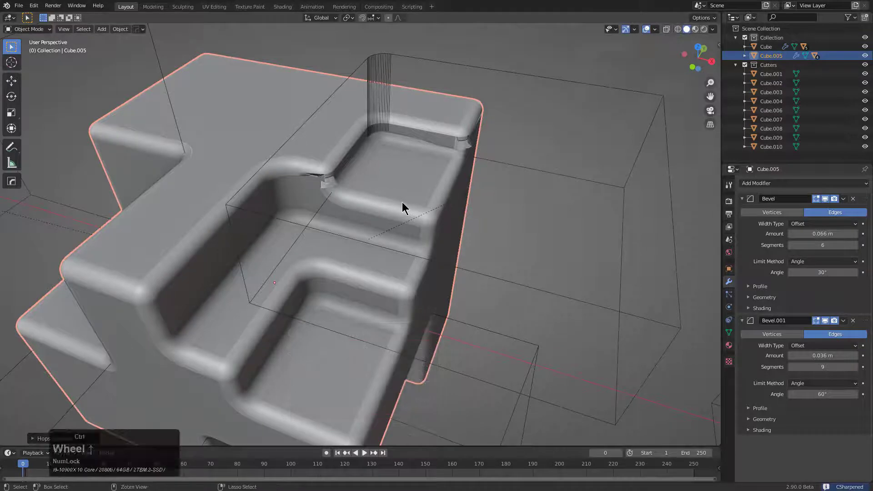
key(ctrl+z)
Examine the unbaked upper recess and its bevels up close, and compare the block with the neighbouring one.
middle_drag(335, 189, 405, 211)
scroll(317, 167, up, 2)
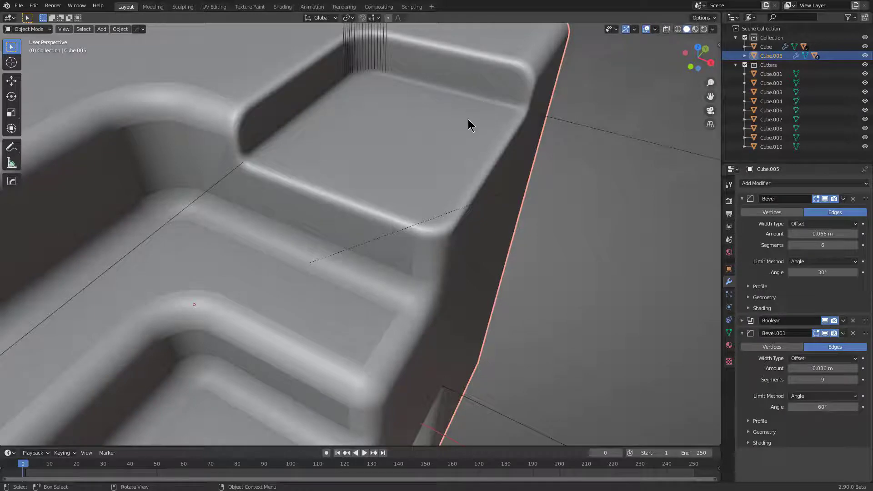
scroll(470, 125, down, 2)
shift+middle_drag(319, 185, 435, 171)
scroll(436, 175, down, 3)
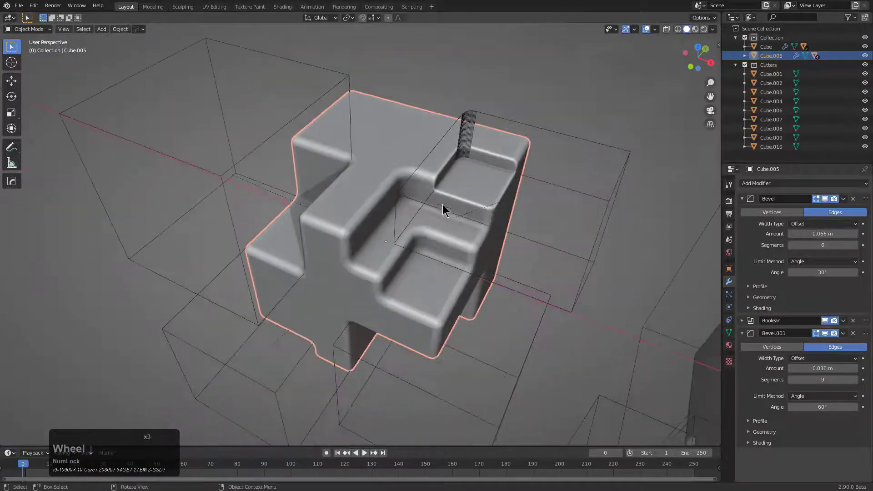
middle_drag(444, 209, 477, 200)
shift+middle_drag(505, 210, 387, 224)
scroll(388, 224, down, 1)
middle_drag(473, 254, 604, 189)
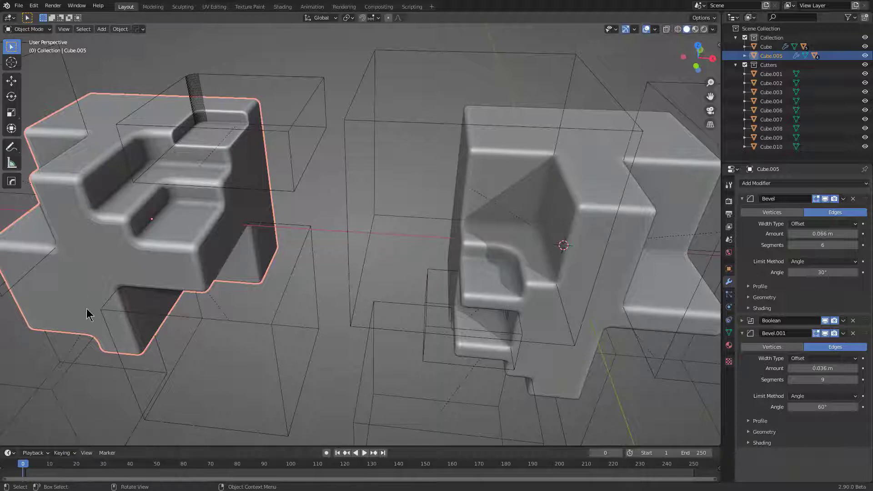
middle_drag(86, 313, 220, 220)
scroll(296, 200, up, 3)
click(244, 217)
Bake the block's remaining boolean with Csharp, keeping the cutter and both bevel modifiers.
key(q)
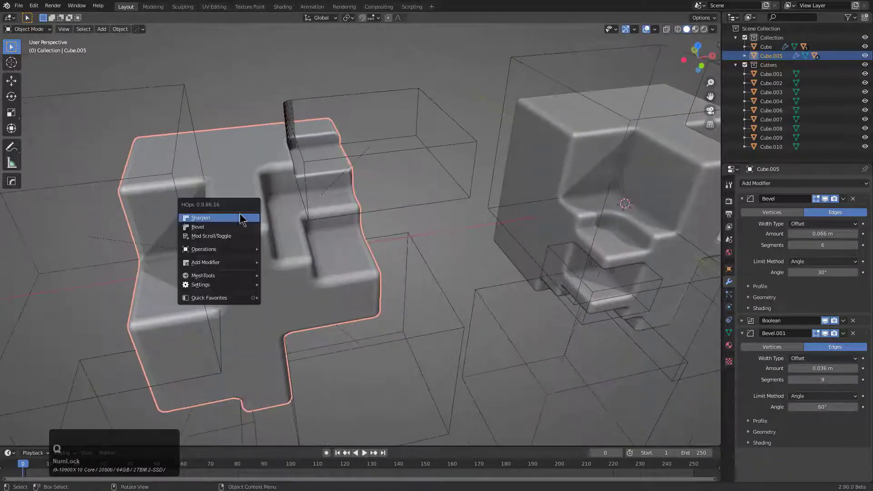
ctrl+click(228, 218)
middle_drag(335, 203, 358, 215)
shift+middle_drag(346, 198, 375, 186)
scroll(414, 255, up, 5)
Hide everything except the baked block and remove its second bevel modifier, Bevel.001.
key(Tab)
key(Tab)
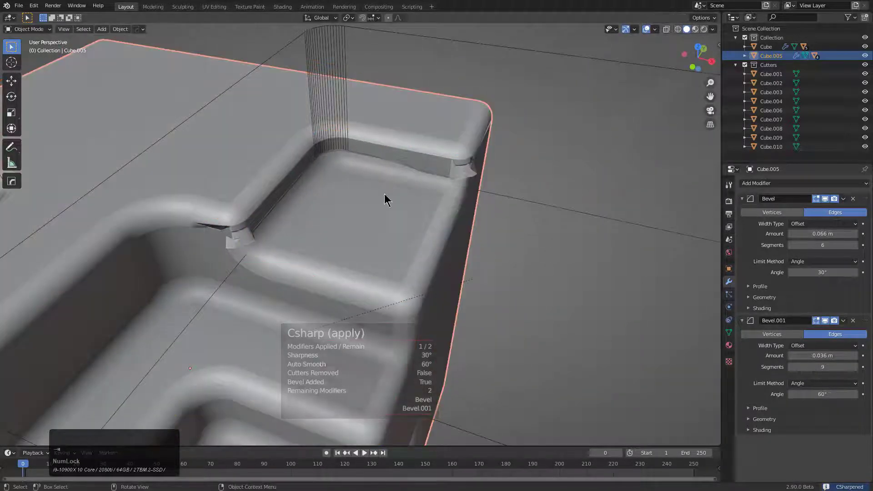
key(shift+h)
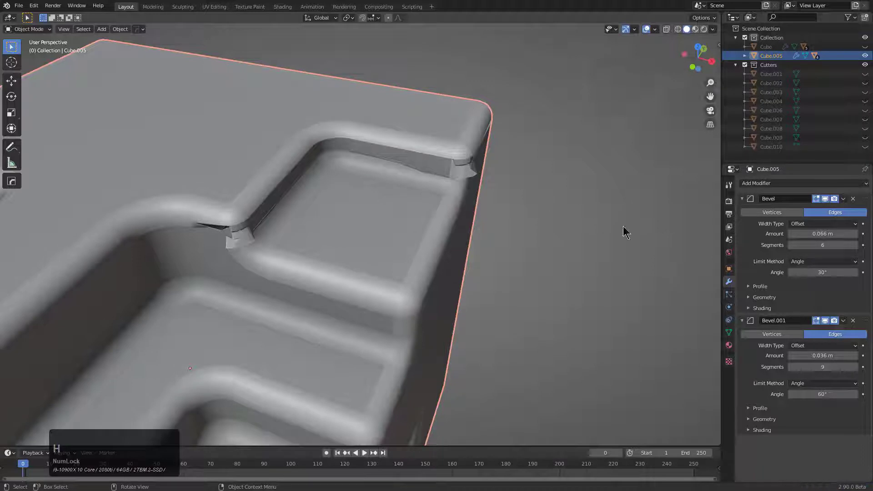
click(853, 320)
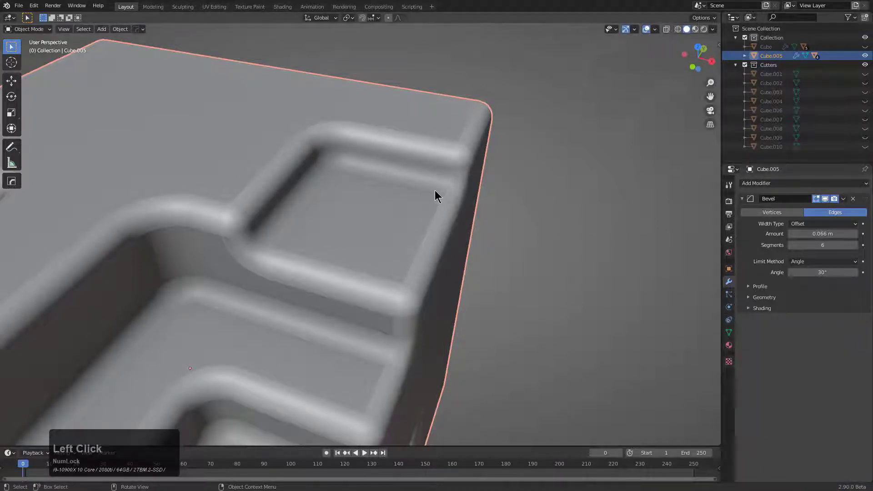
Switch the remaining bevel's limit method to Weight and set its width to 0.025 m.
key(q)
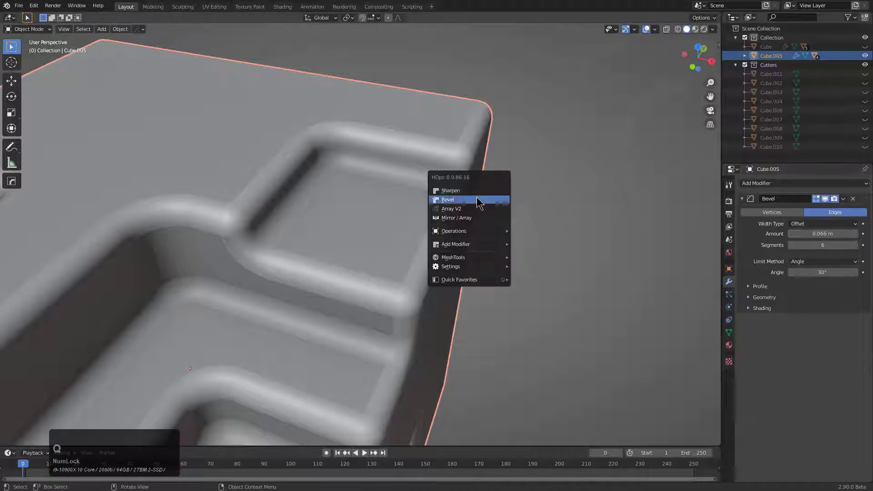
click(477, 200)
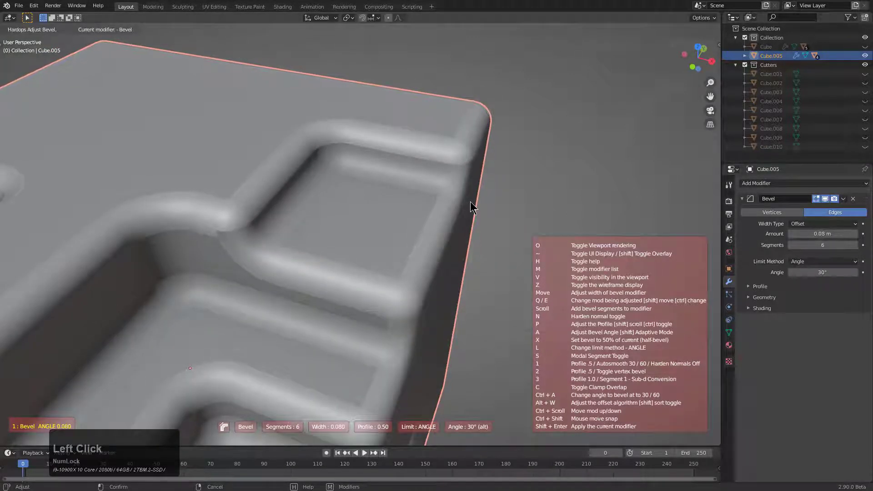
key(l)
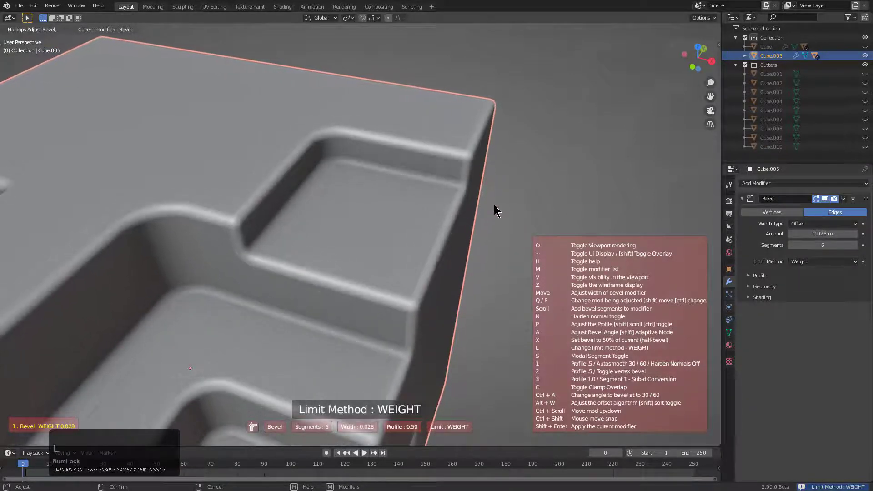
click(495, 204)
scroll(341, 195, down, 3)
scroll(350, 200, up, 3)
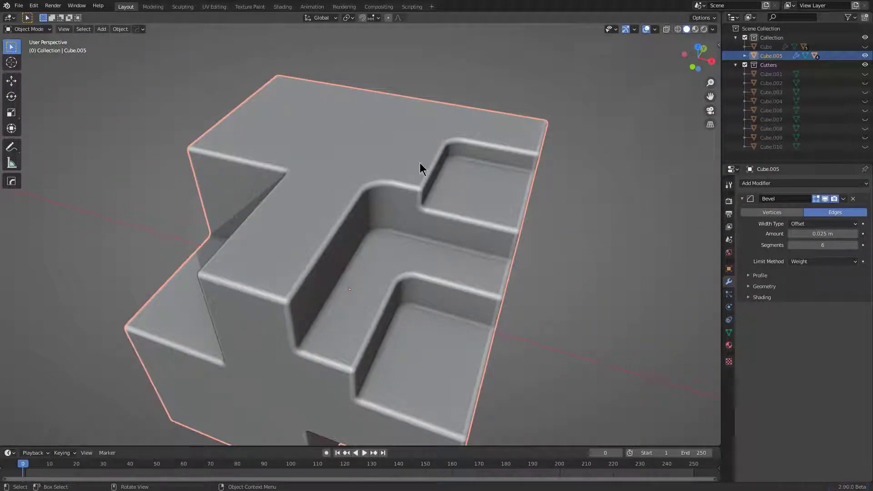
Check the Sharp Options in the HOps Helper and isolate the upper corner recess's floor and wall faces in Edit Mode.
key(ctrl+grave)
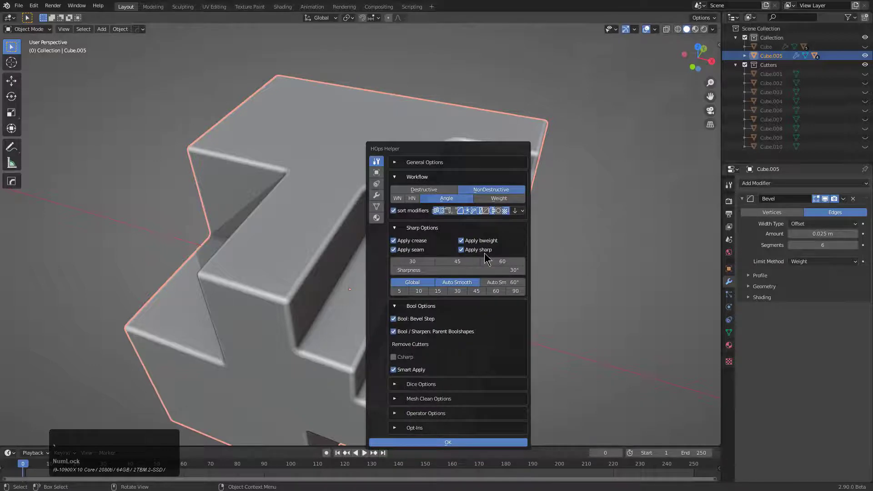
key(Escape)
scroll(467, 226, up, 4)
middle_drag(495, 230, 432, 239)
key(Tab)
click(426, 224)
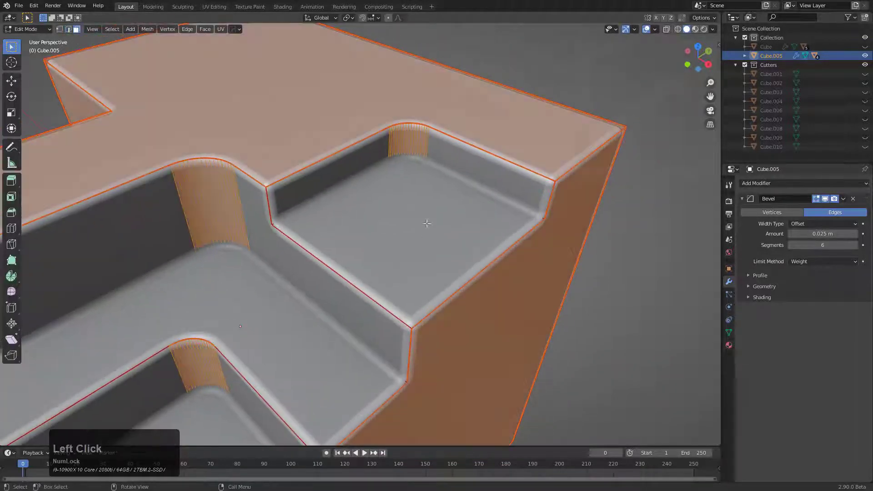
click(408, 206)
key(alt+z)
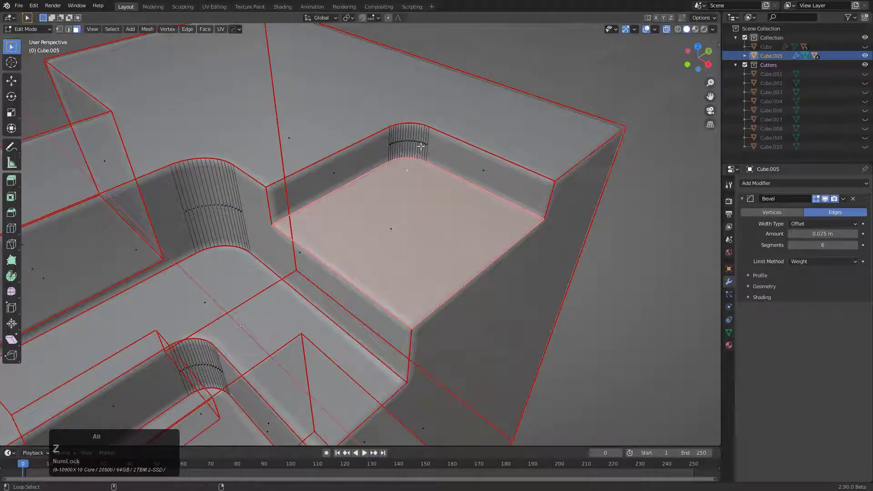
alt+shift+click(428, 150)
key(shift+h)
key(alt+z)
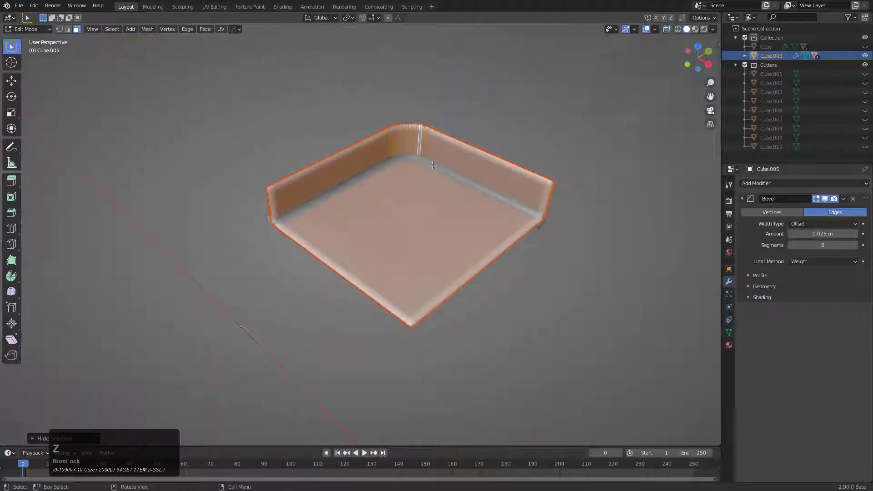
Reduce the bevel weight of all weighted edges on the isolated recess and return to Object Mode.
key(2)
click(518, 160)
key(q)
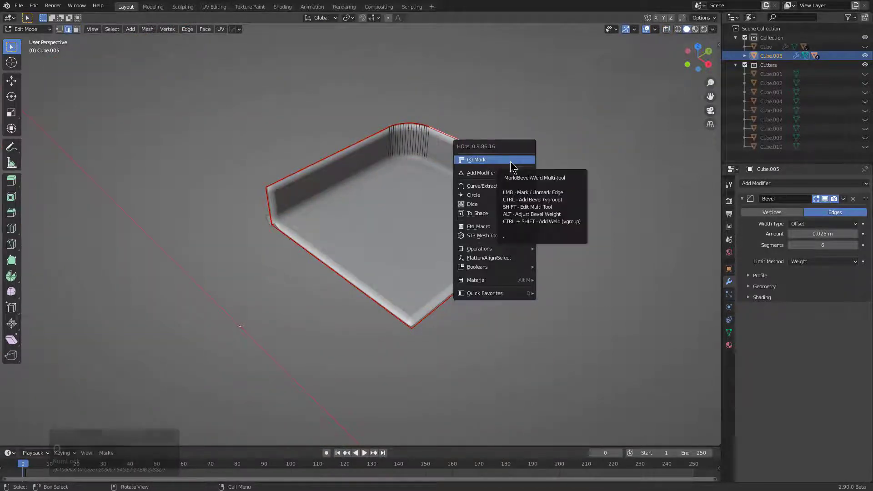
key(alt)
alt+click(511, 160)
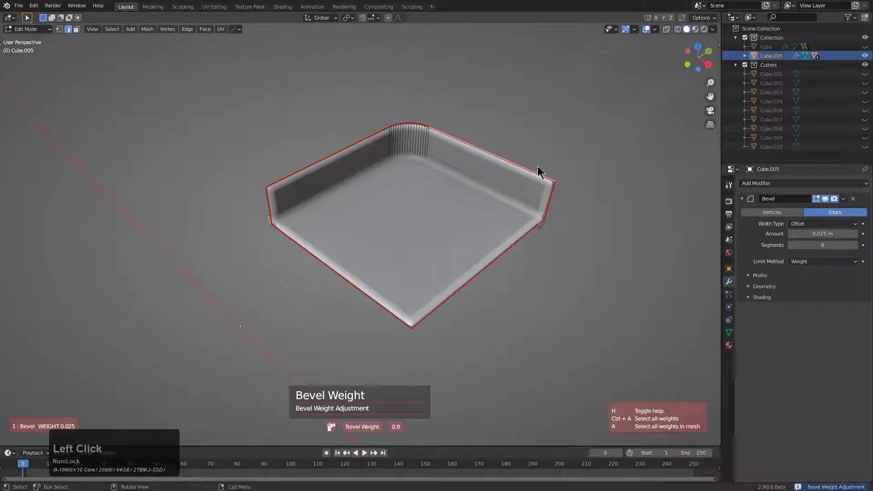
key(ctrl+a)
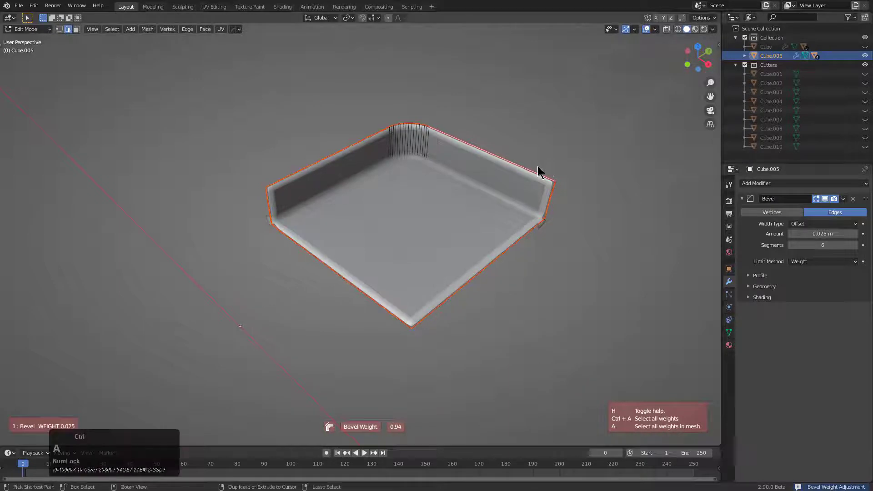
click(647, 195)
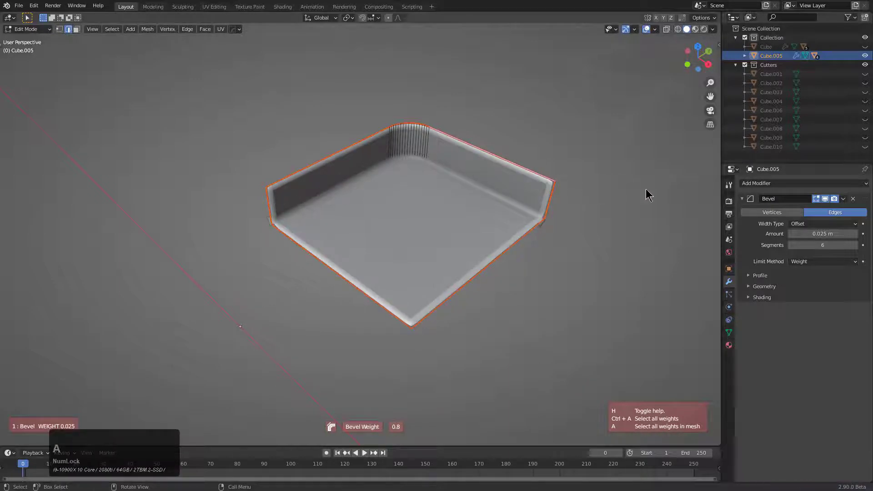
click(175, 198)
key(Tab)
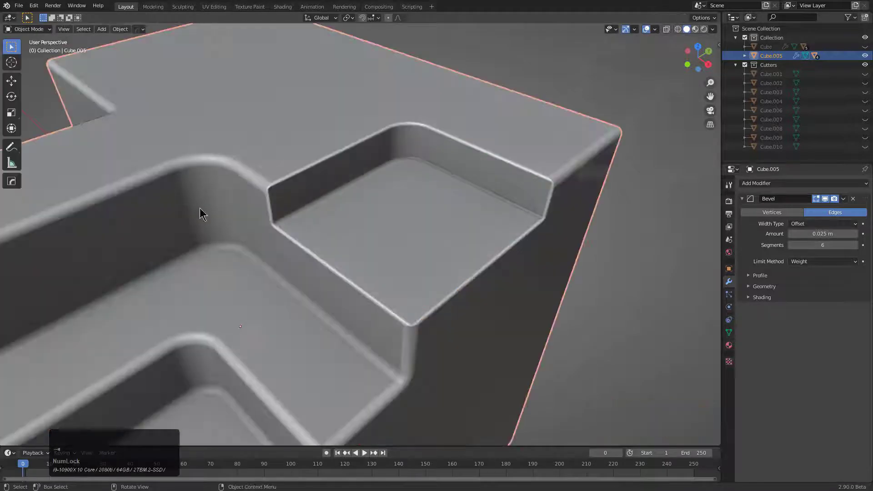
Set the block's weight-limited bevel to a width of 0.036 m.
middle_drag(200, 208, 316, 246)
scroll(358, 234, down, 3)
key(q)
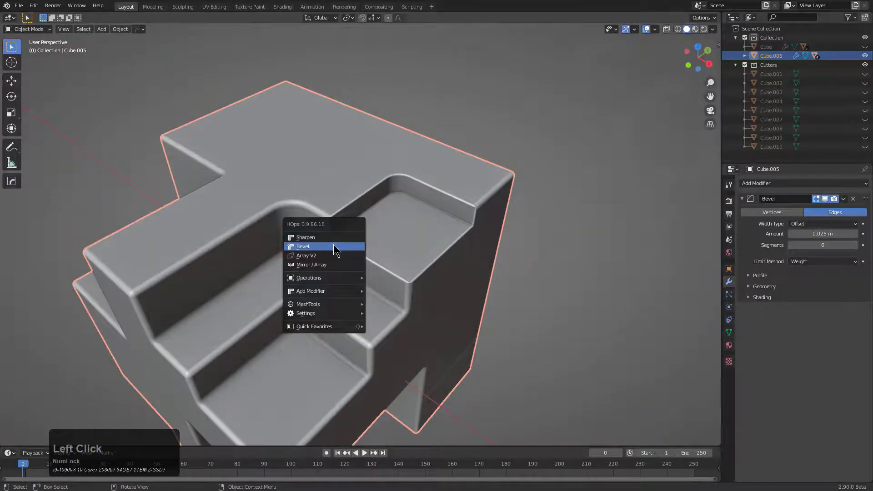
click(334, 246)
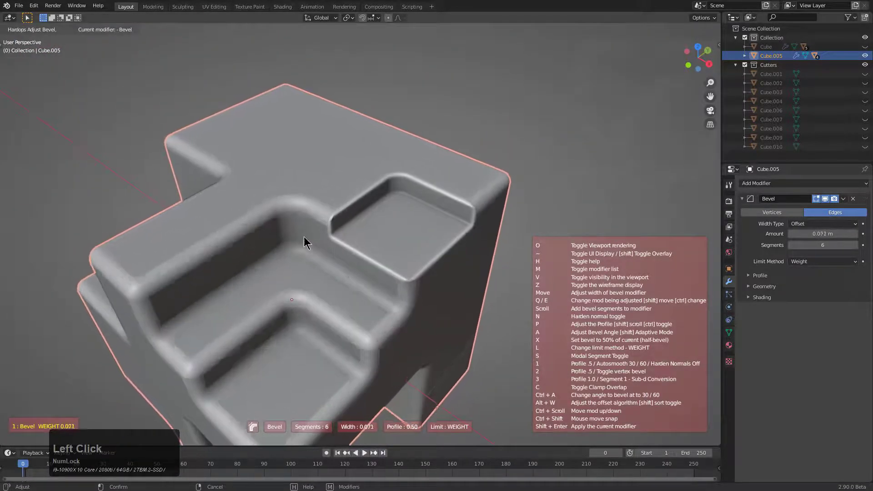
click(329, 238)
scroll(326, 236, up, 5)
shift+middle_drag(325, 236, 289, 217)
scroll(290, 226, down, 10)
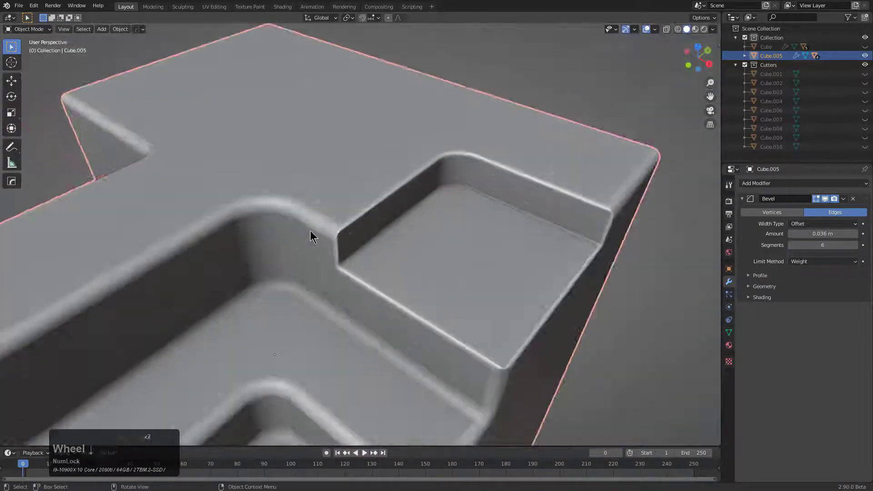